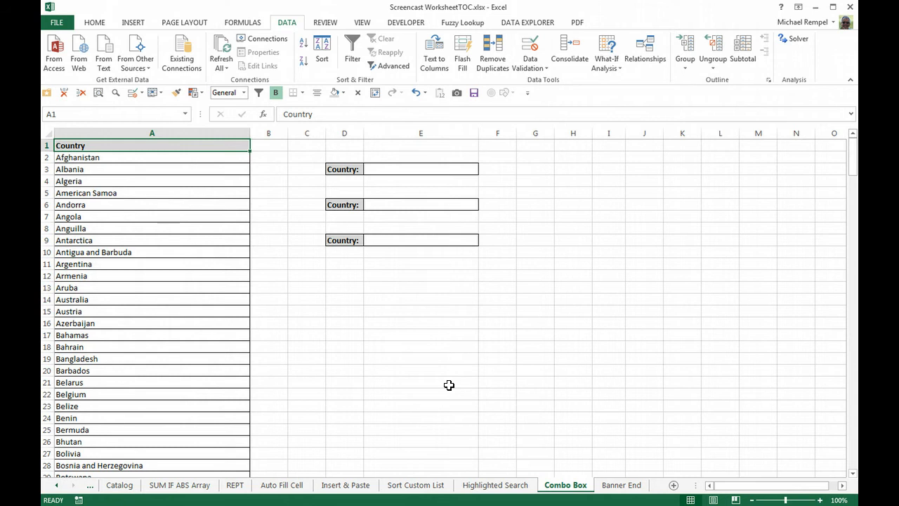
left_click(410, 169)
left_click(409, 204)
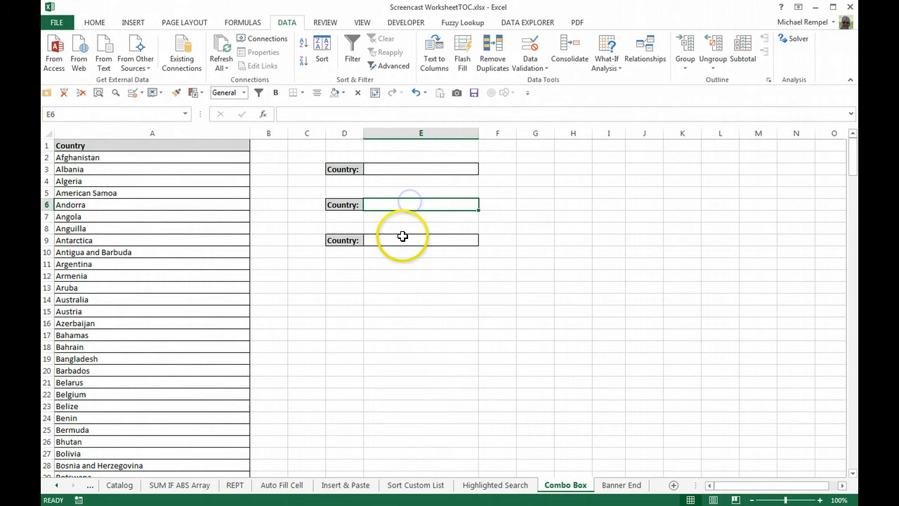
left_click(402, 239)
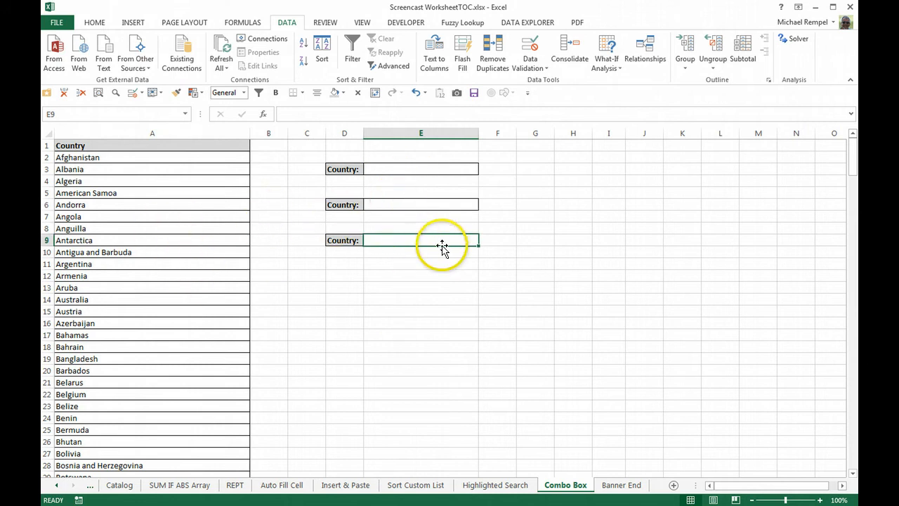
left_click(387, 166)
left_click(392, 204)
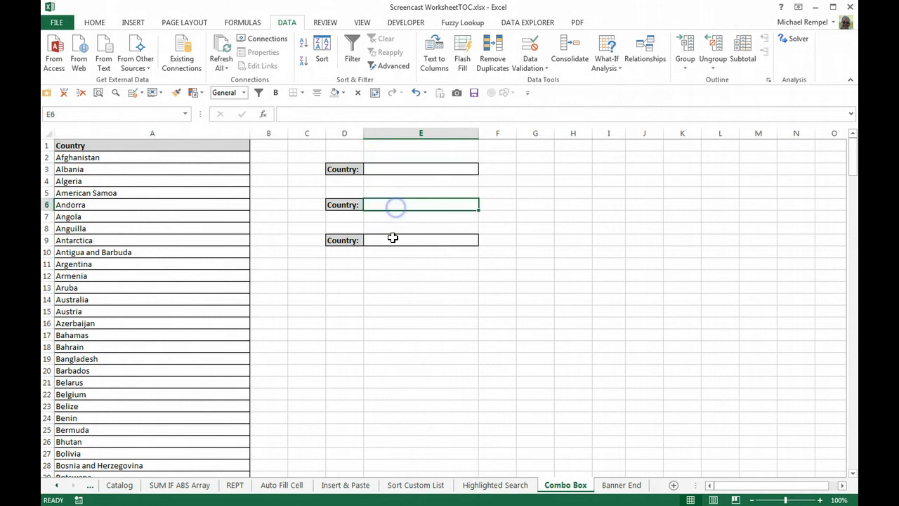
left_click(394, 241)
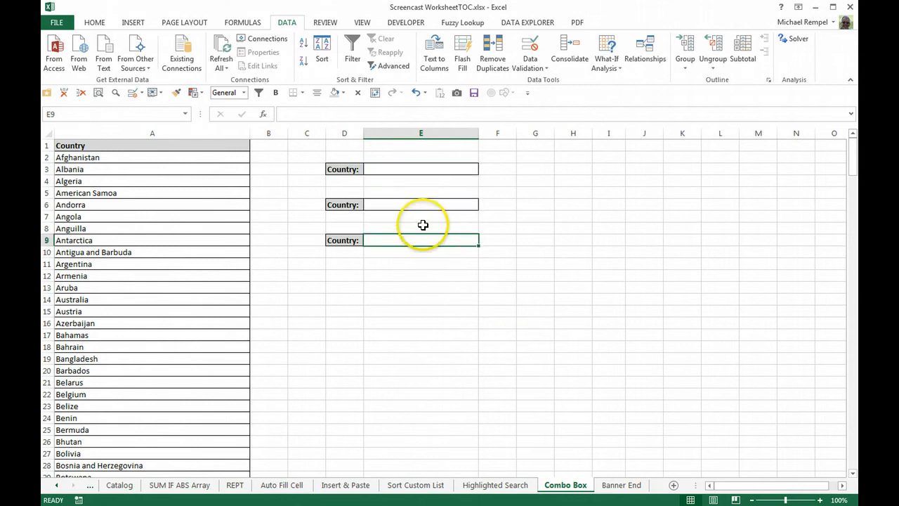
Add list data validation to the first Country cell, E3, using =Countries as the source.
left_click(401, 170)
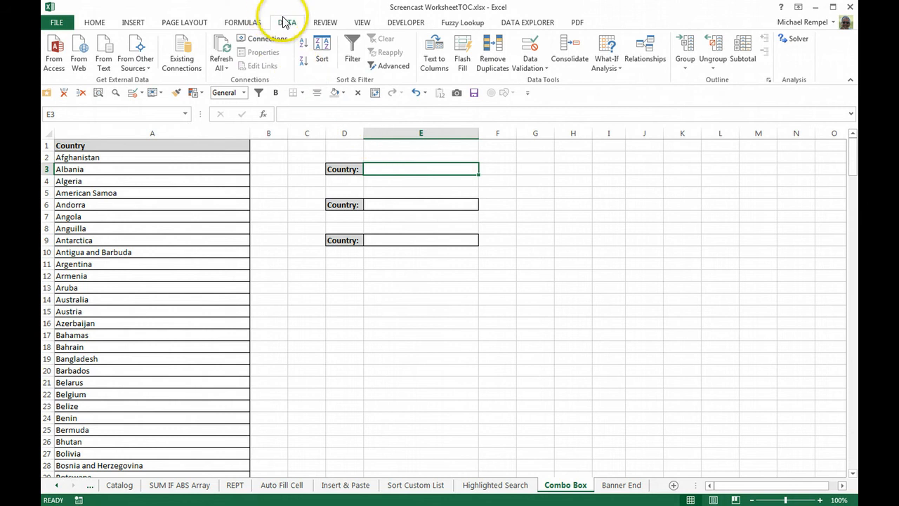
left_click(537, 68)
left_click(552, 81)
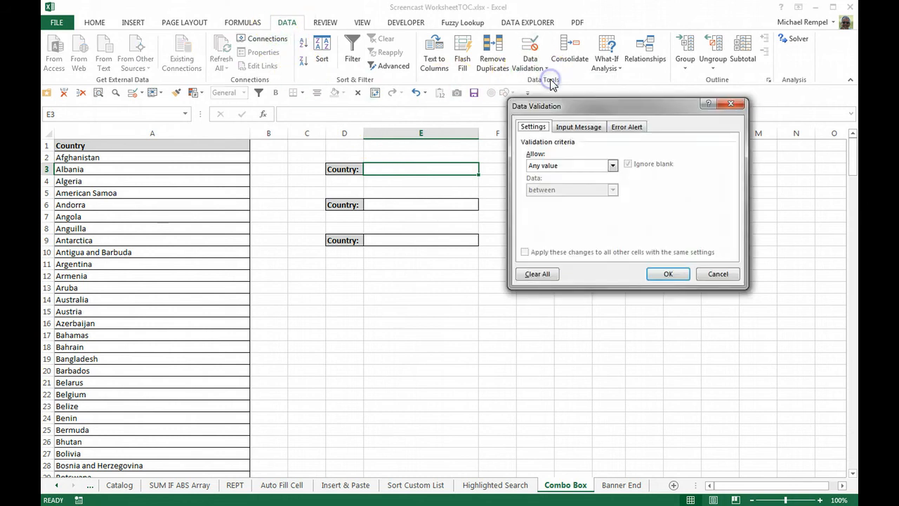
left_click(612, 166)
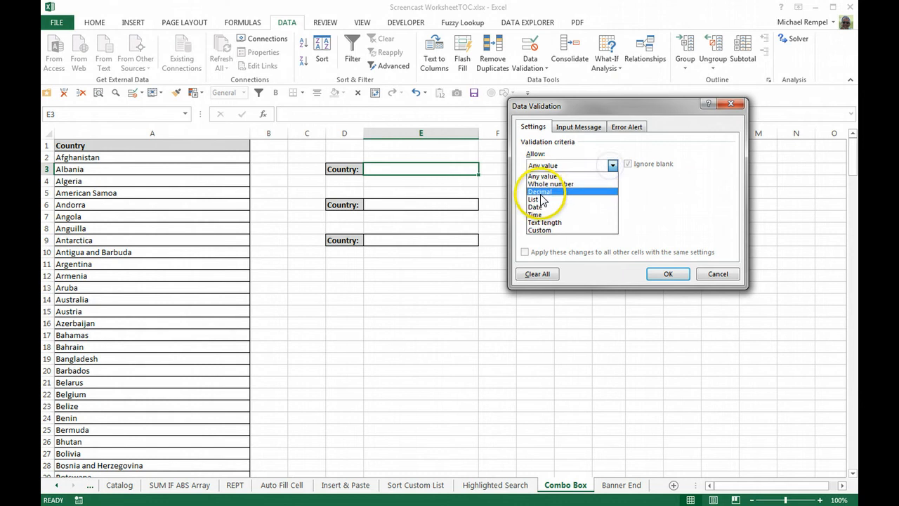
left_click(538, 199)
left_click(552, 214)
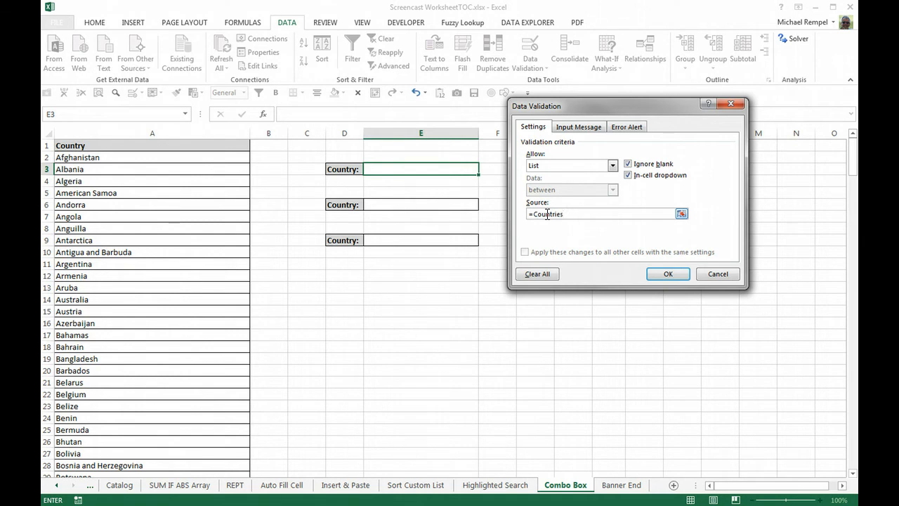
left_click(668, 274)
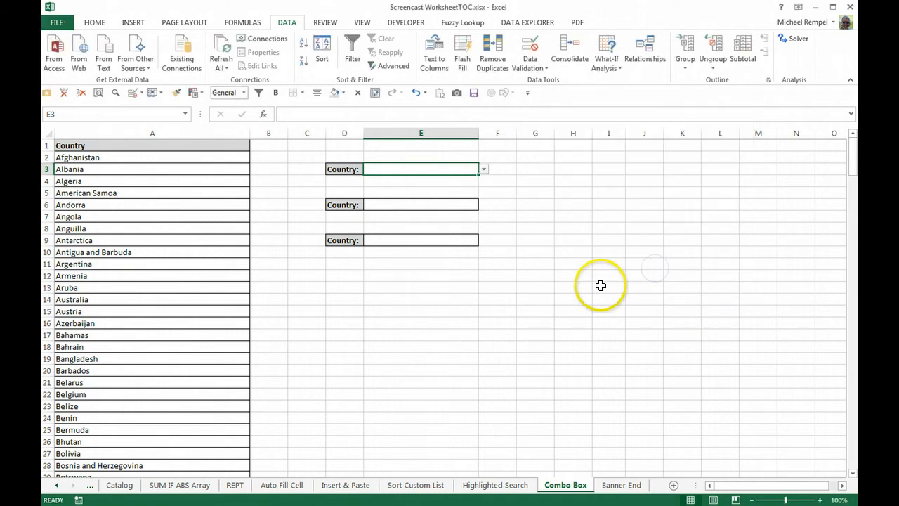
Test the drop-down list in cell E3 by choosing American Samoa and replacing it with Antigua and Barbuda.
left_click(602, 286)
left_click(451, 169)
left_click(484, 169)
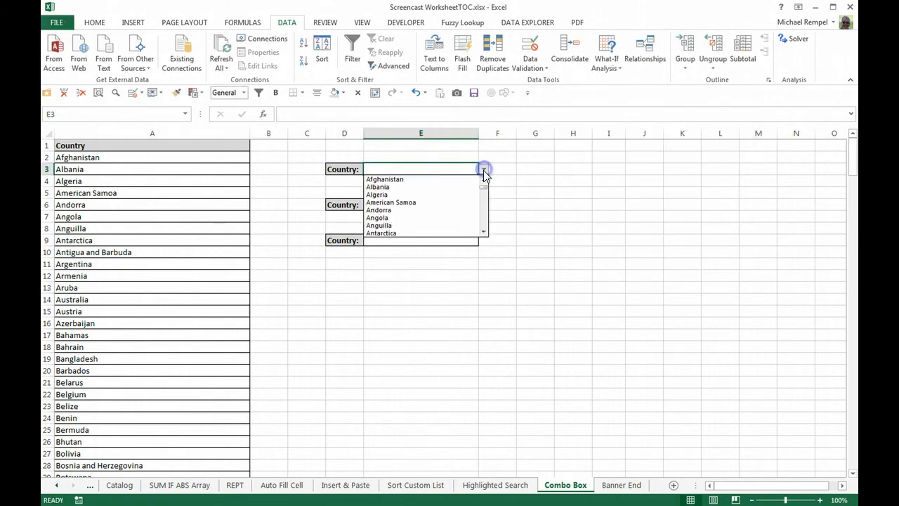
left_click(395, 203)
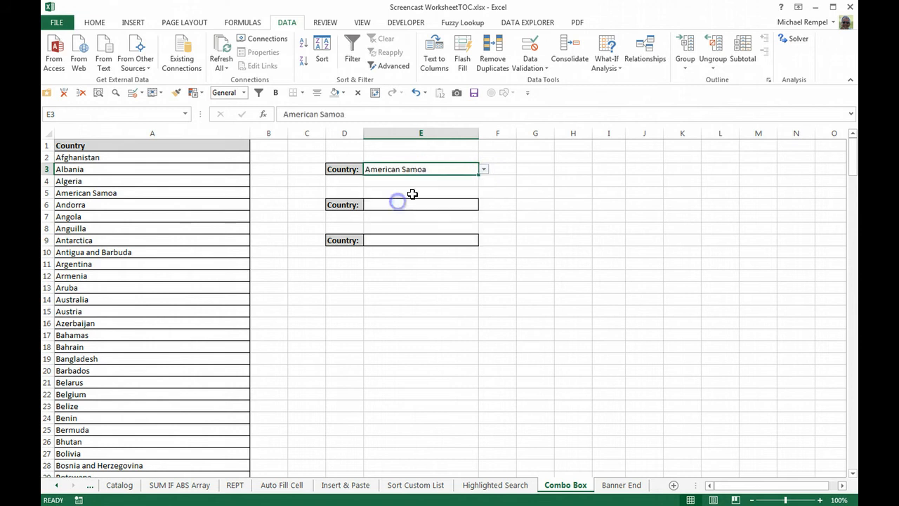
left_click(483, 169)
left_click(394, 217)
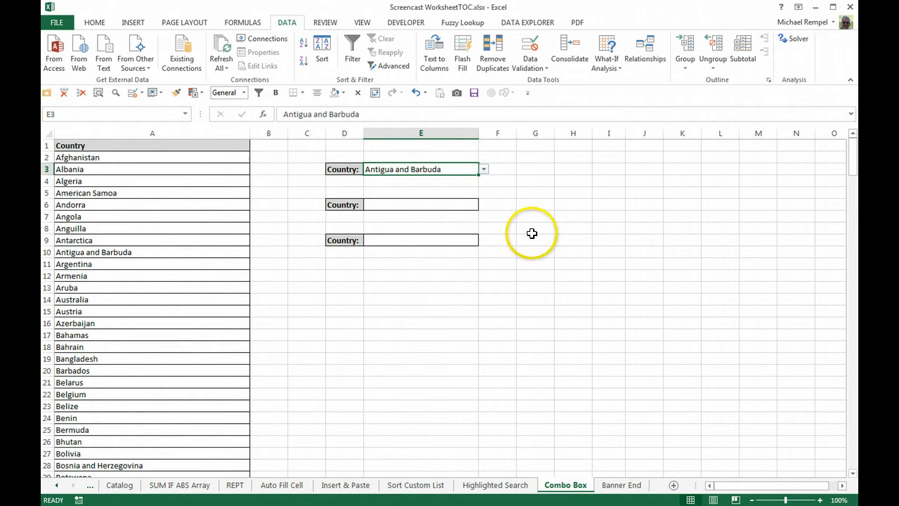
Examine the country list offered in cell E3 and close it without choosing an entry.
left_click(541, 171)
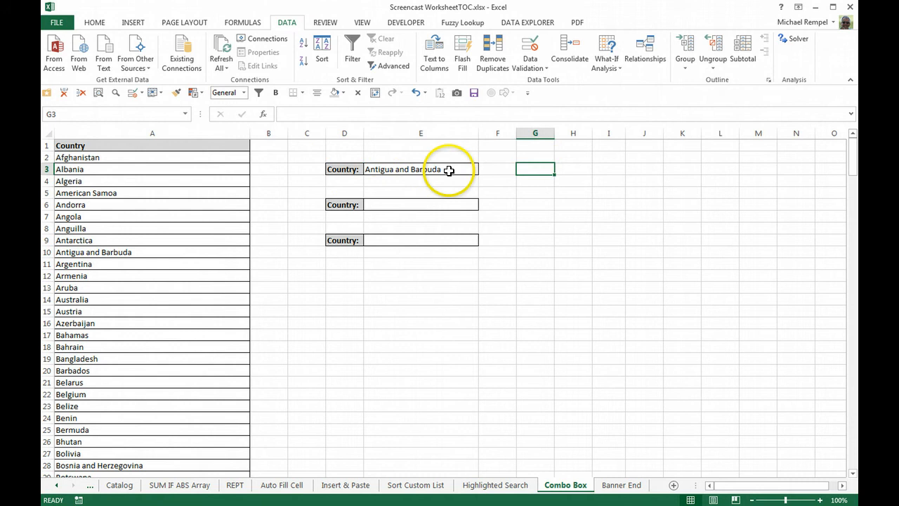
left_click(425, 172)
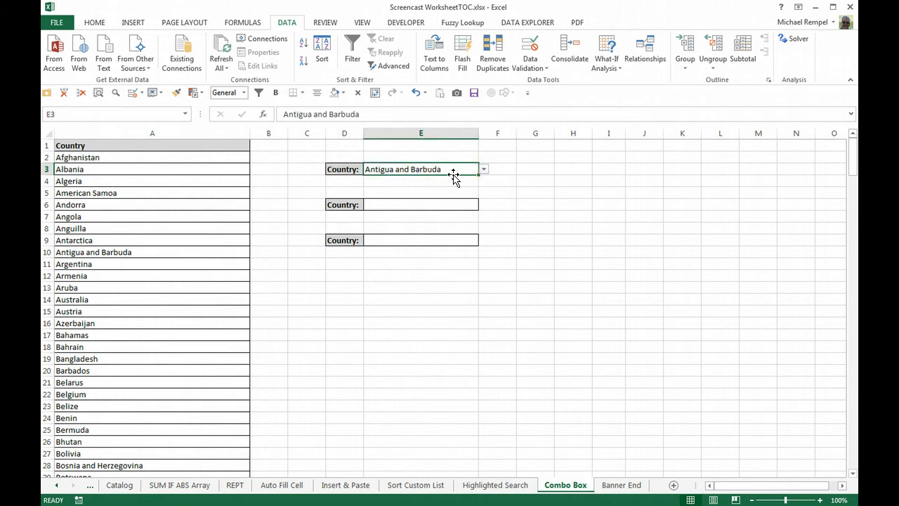
left_click(483, 169)
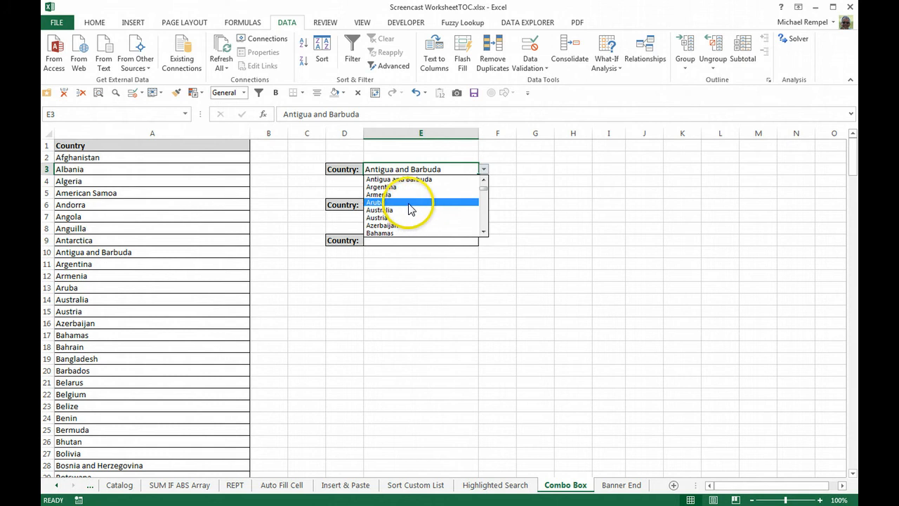
left_click(532, 205)
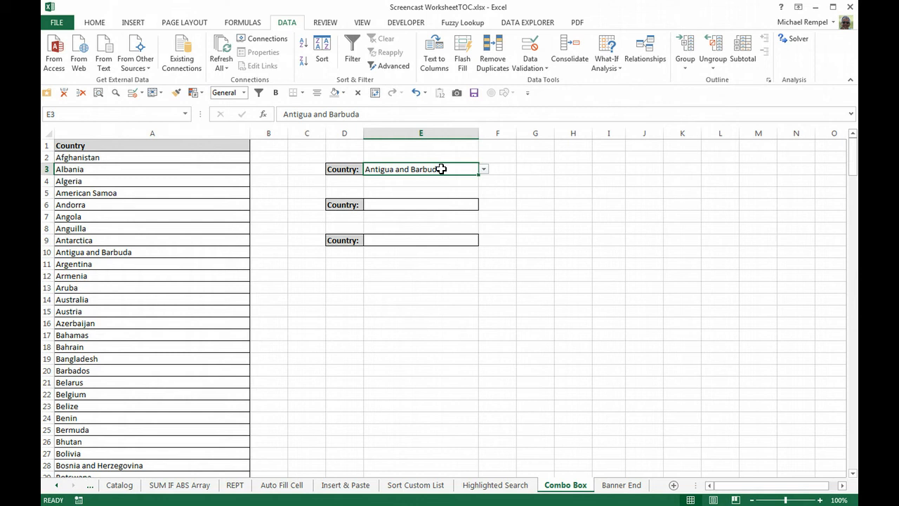
Try the partial entry Alg in cell E3 and complete it as Algeria.
type("Alg")
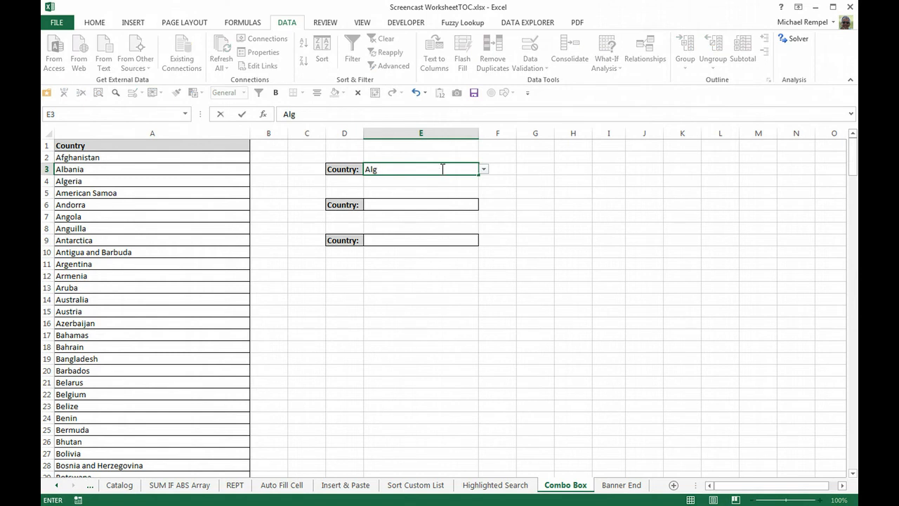
key("Return")
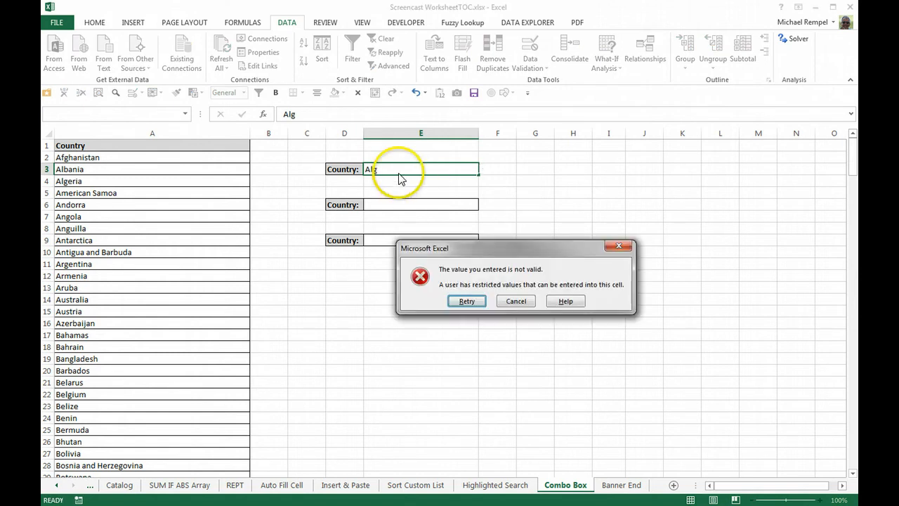
left_click(455, 301)
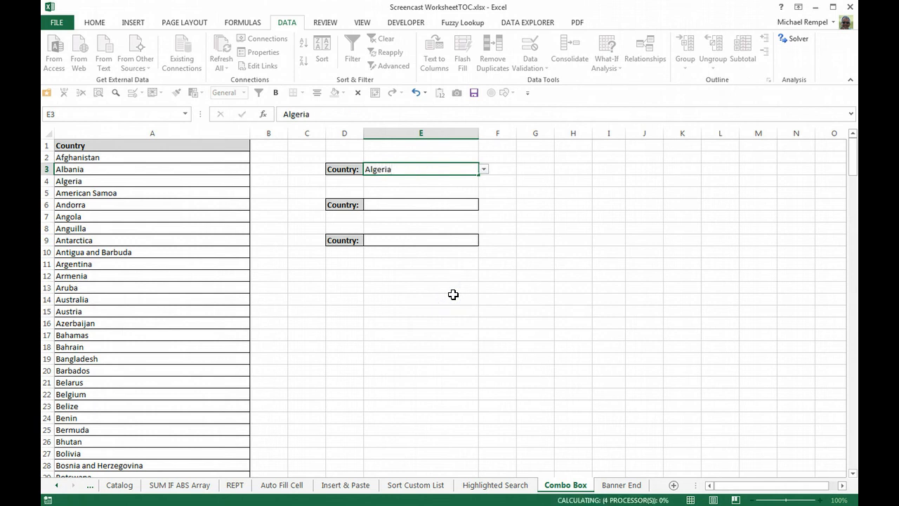
key("Return")
key("Up")
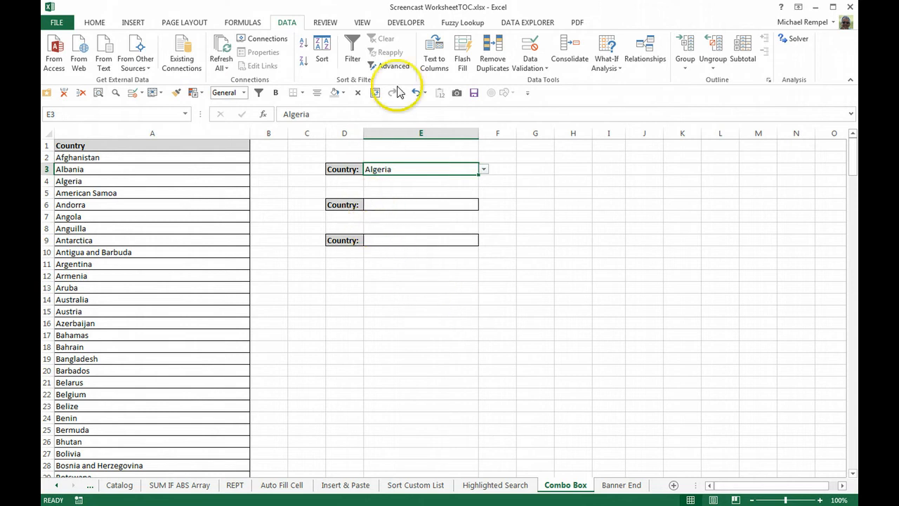
Check in the ribbon customization options that the Developer tab is enabled.
left_click(404, 21)
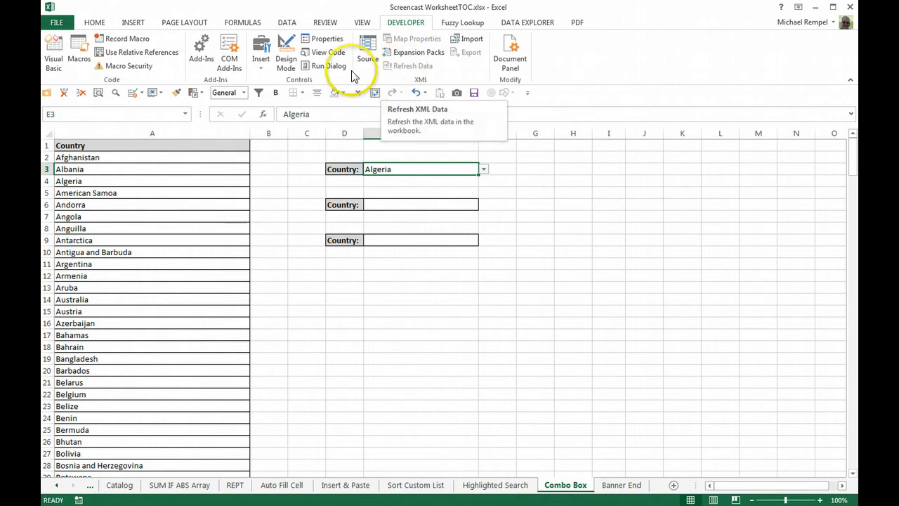
left_click(56, 25)
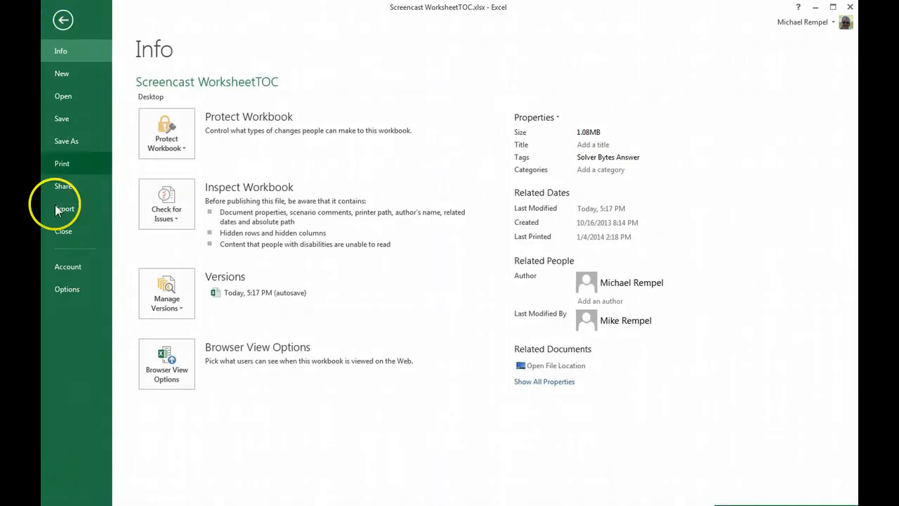
left_click(64, 291)
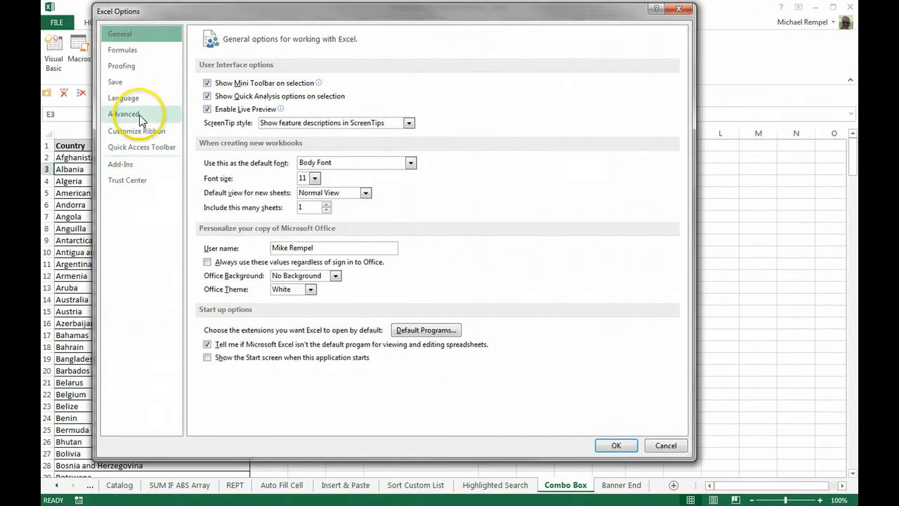
left_click(141, 131)
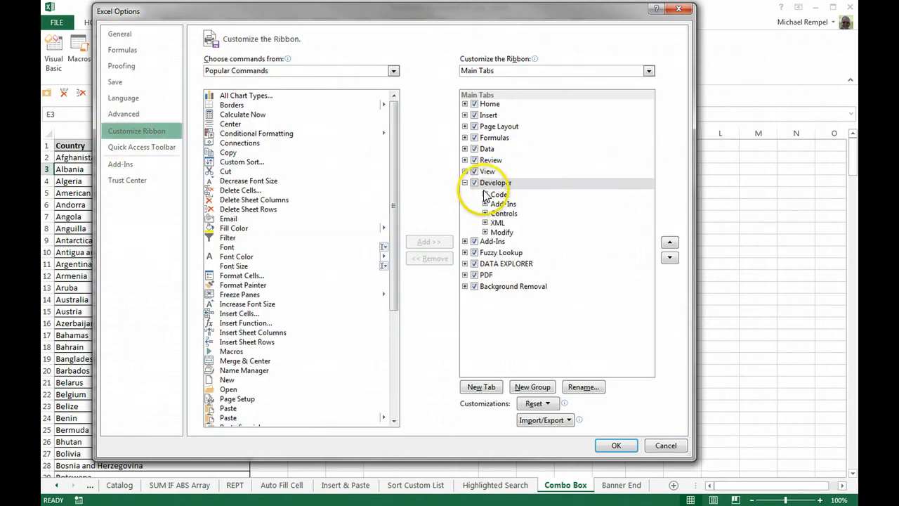
left_click(473, 183)
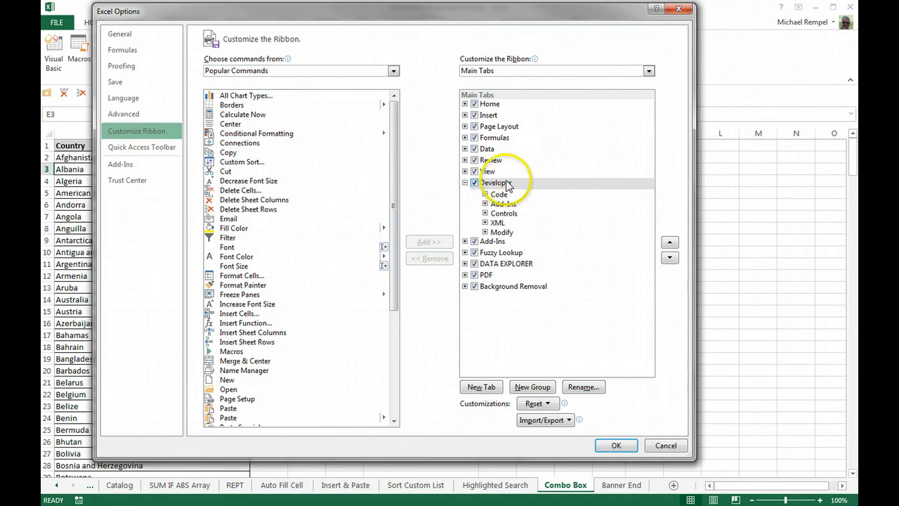
left_click(602, 444)
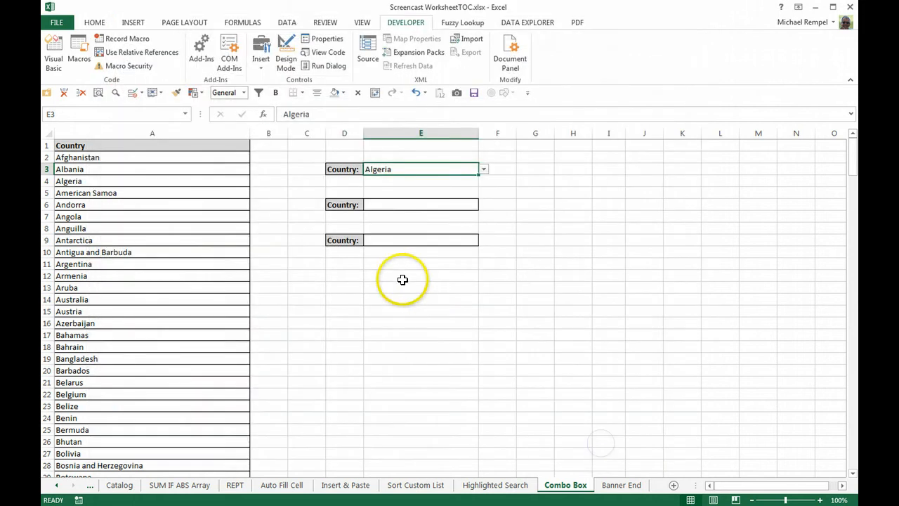
Insert a combo box form control beside the second Country field, covering about cells G6 to I7.
left_click(389, 206)
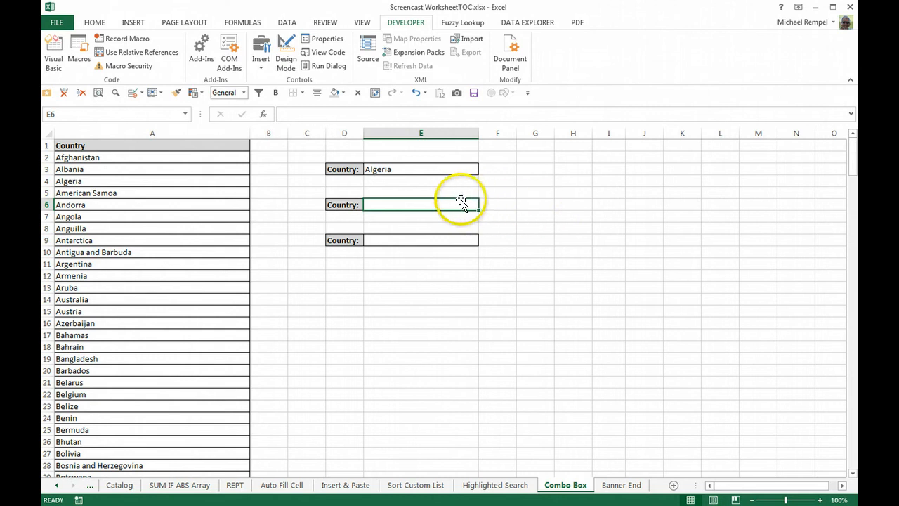
left_click(535, 205)
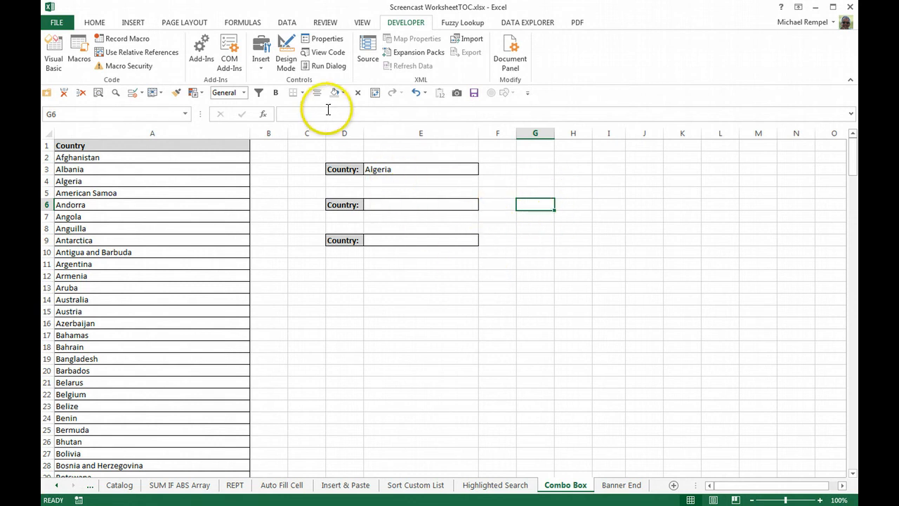
left_click(261, 56)
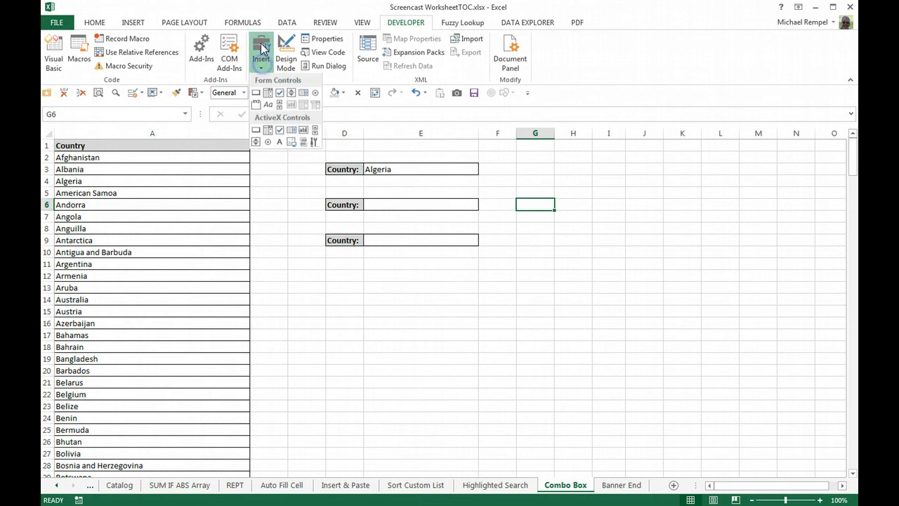
left_click(267, 93)
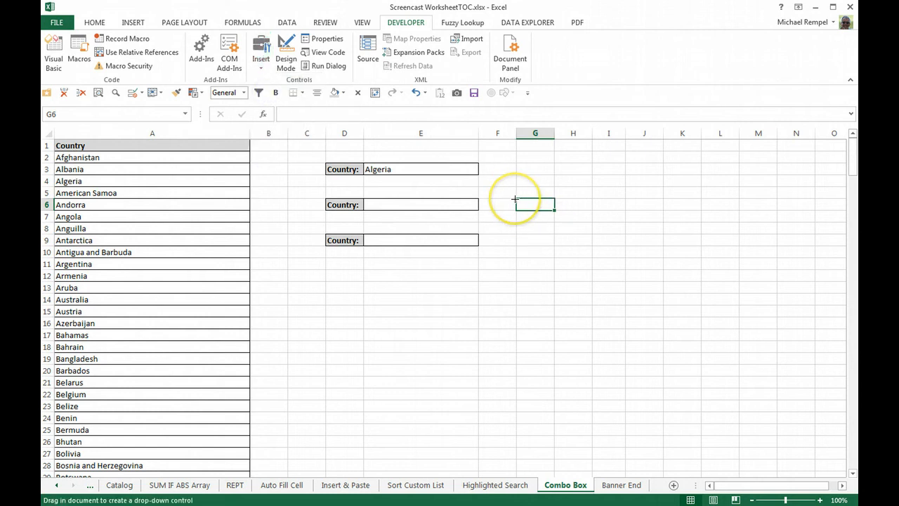
left_click_drag(515, 200, 517, 199)
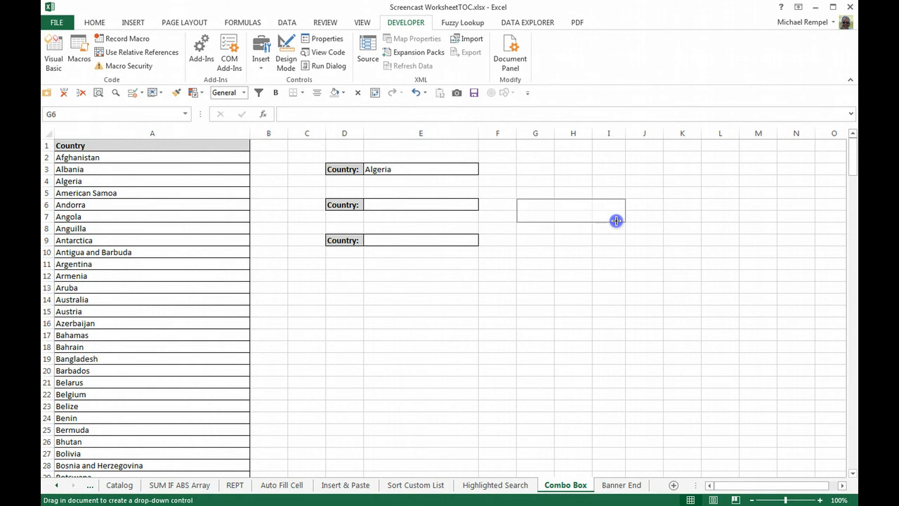
left_click_drag(616, 221, 614, 220)
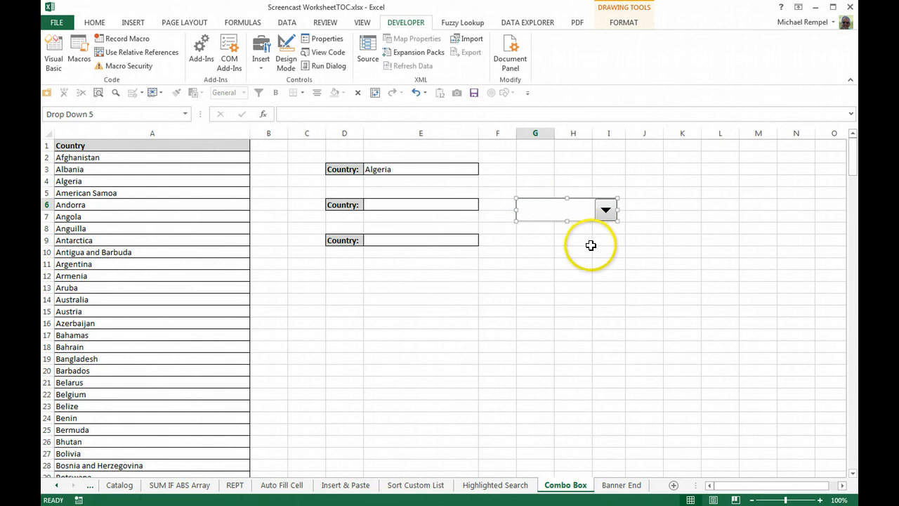
Configure the combo box with input range =Countries, cell link $E$6, 4 drop-down lines and 3-D shading.
right_click(555, 210)
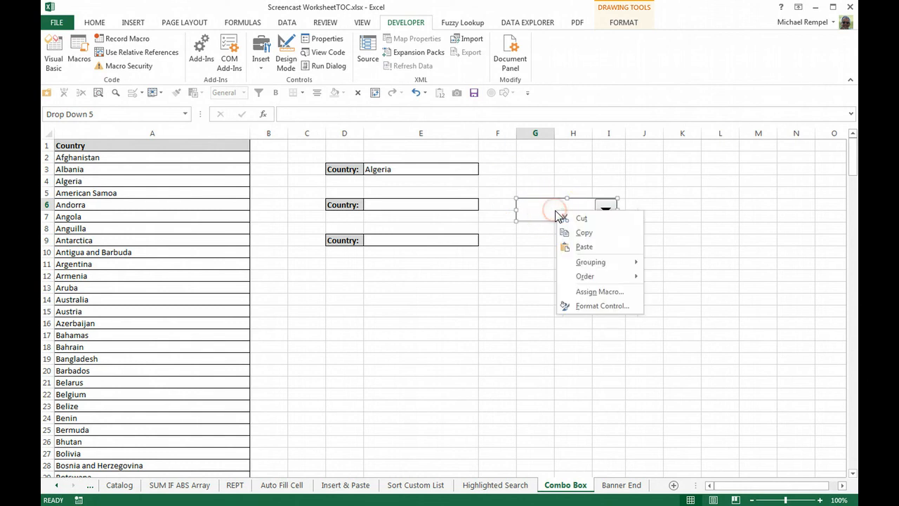
left_click(585, 306)
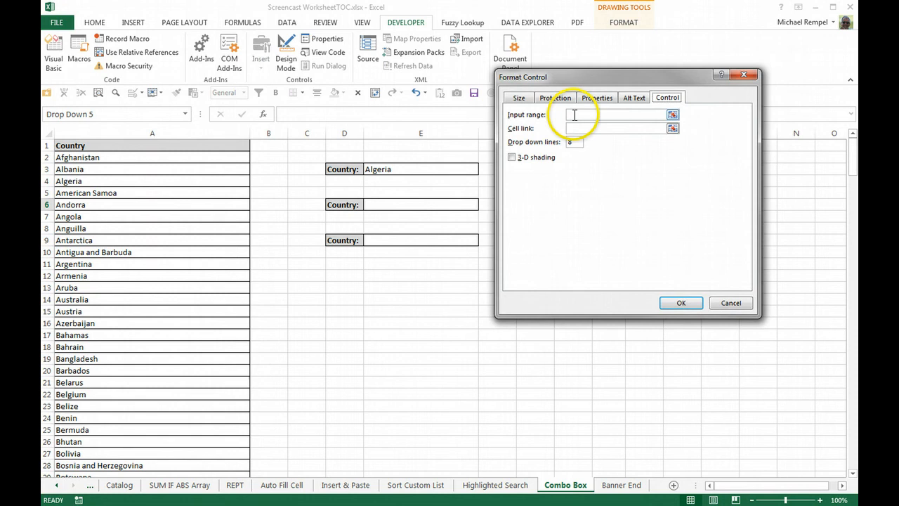
left_click(574, 115)
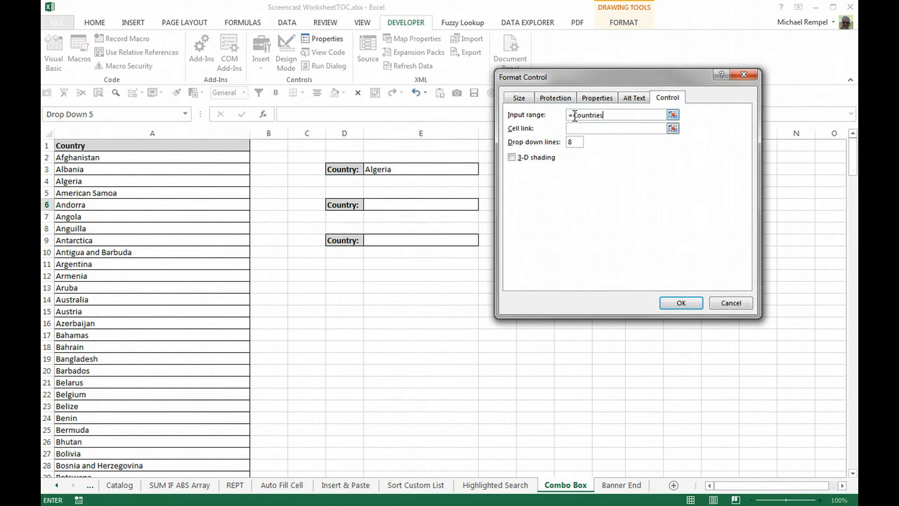
left_click(580, 128)
left_click(520, 158)
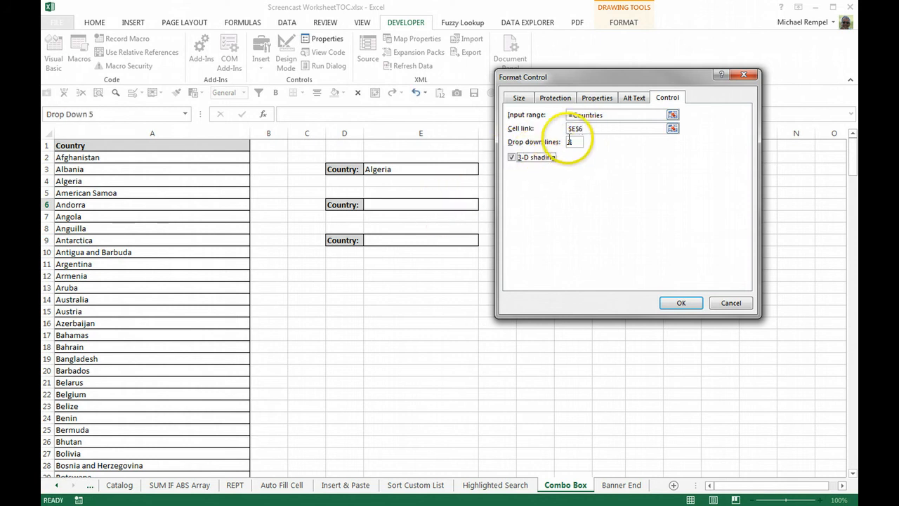
left_click_drag(573, 142, 564, 145)
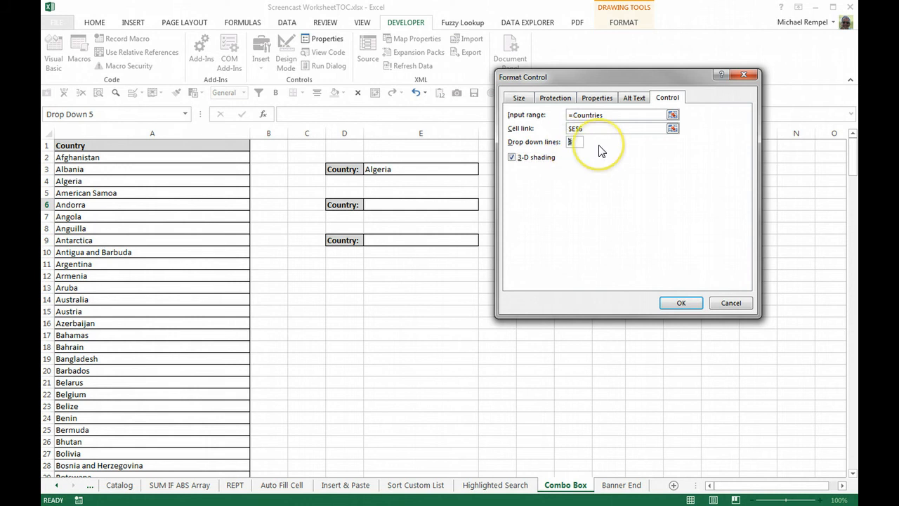
left_click(670, 302)
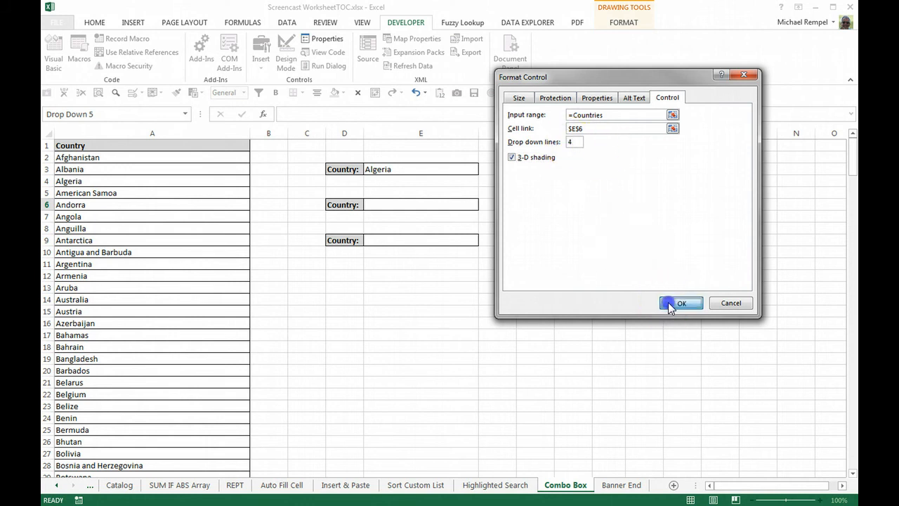
left_click(545, 252)
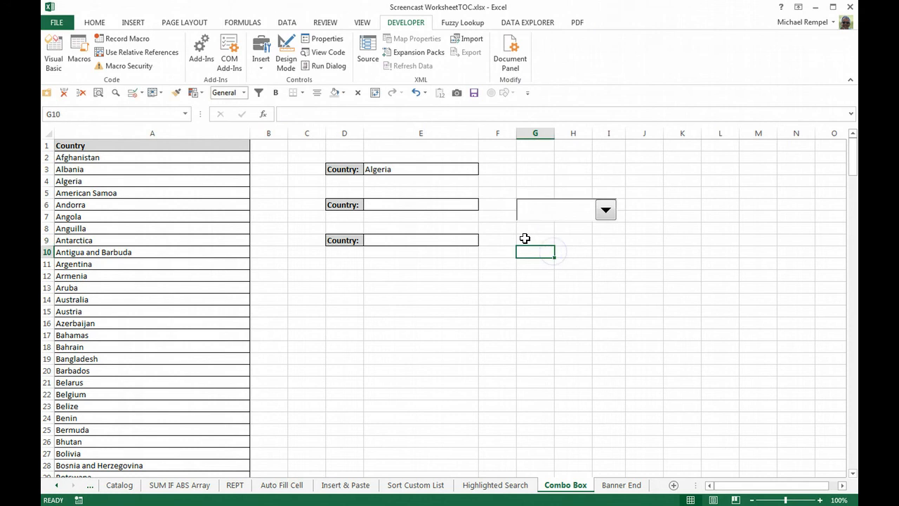
Pick Yemen from the country list of the combo box.
left_click(605, 209)
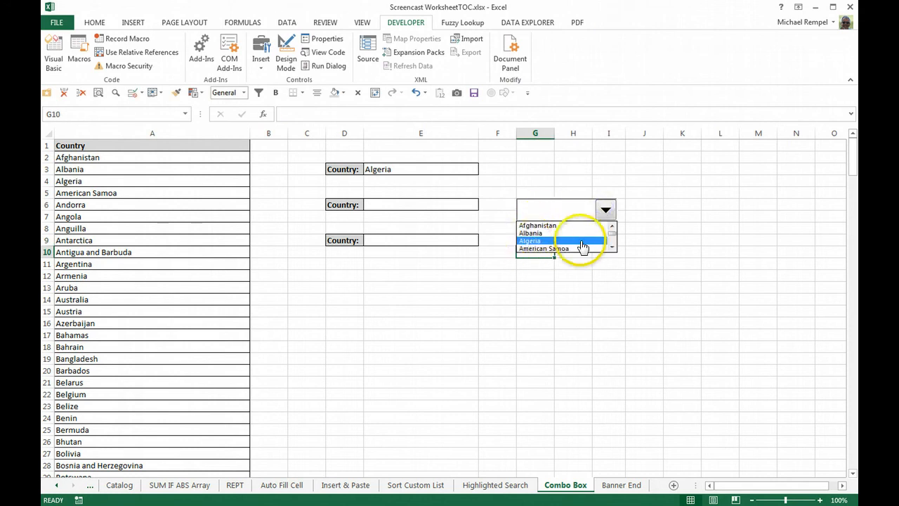
left_click(611, 243)
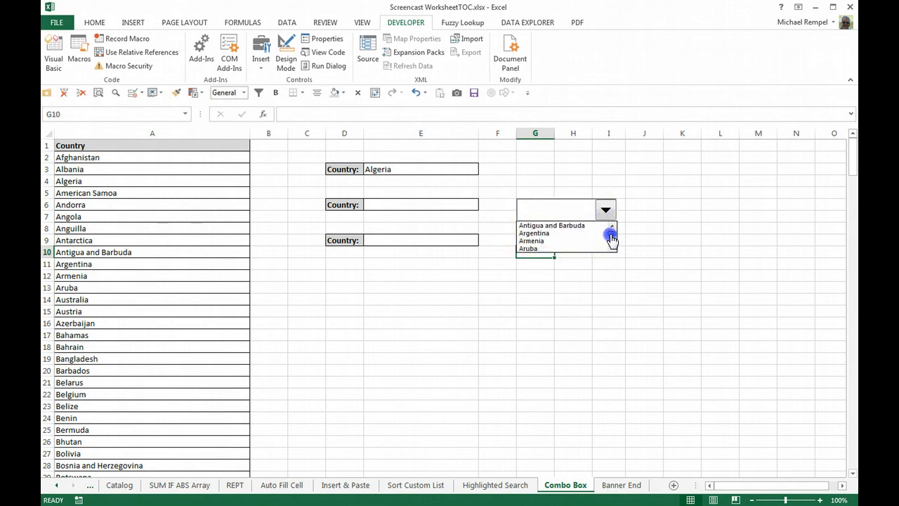
left_click(532, 246)
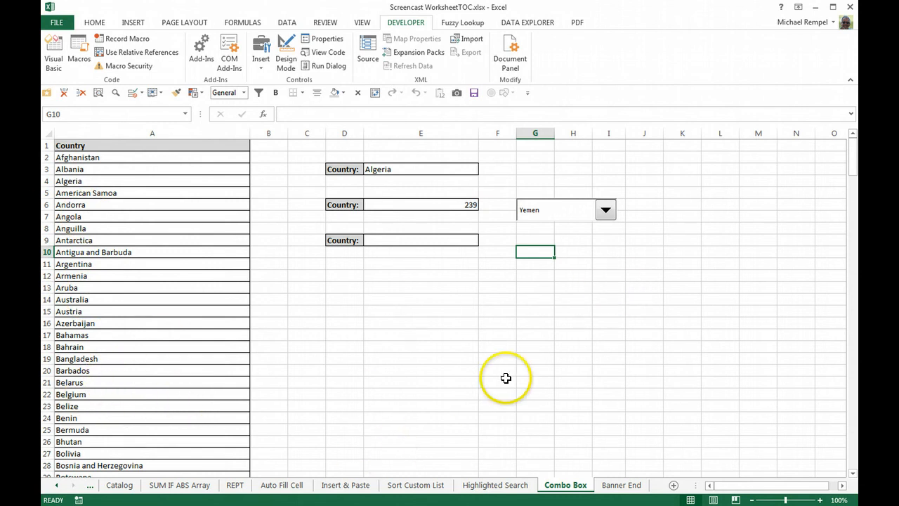
Change the combo box's cell link to $F$6.
right_click(558, 215)
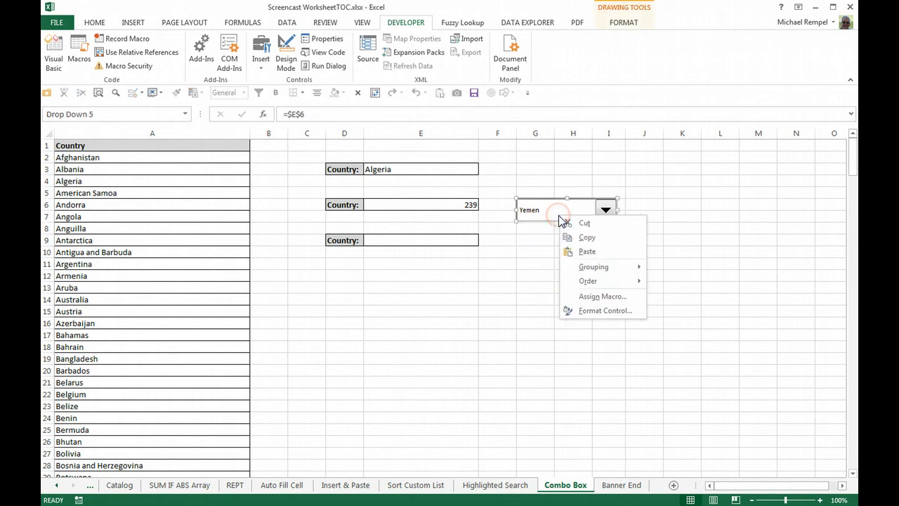
left_click(600, 309)
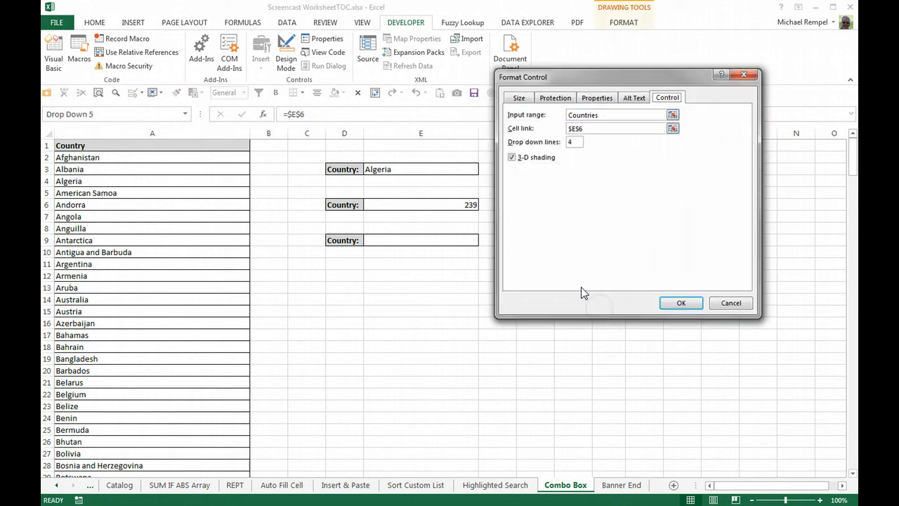
left_click_drag(580, 80, 594, 178)
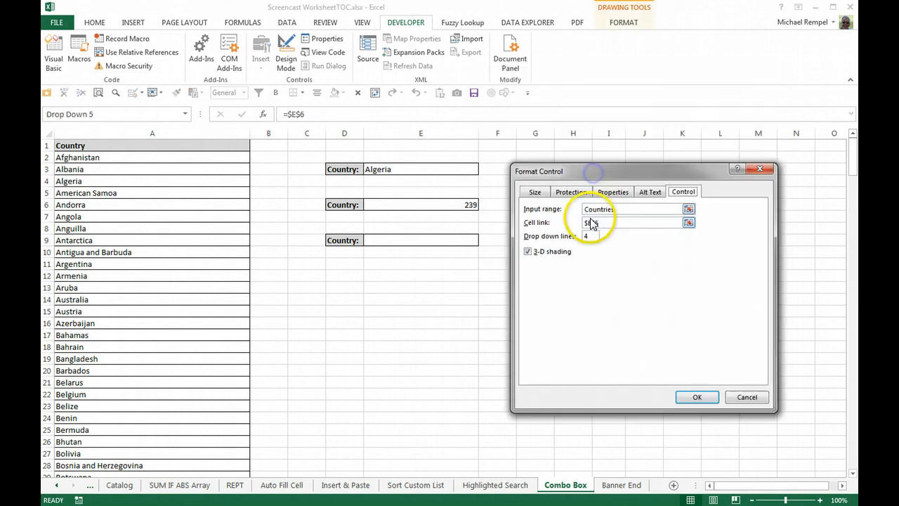
left_click(587, 222)
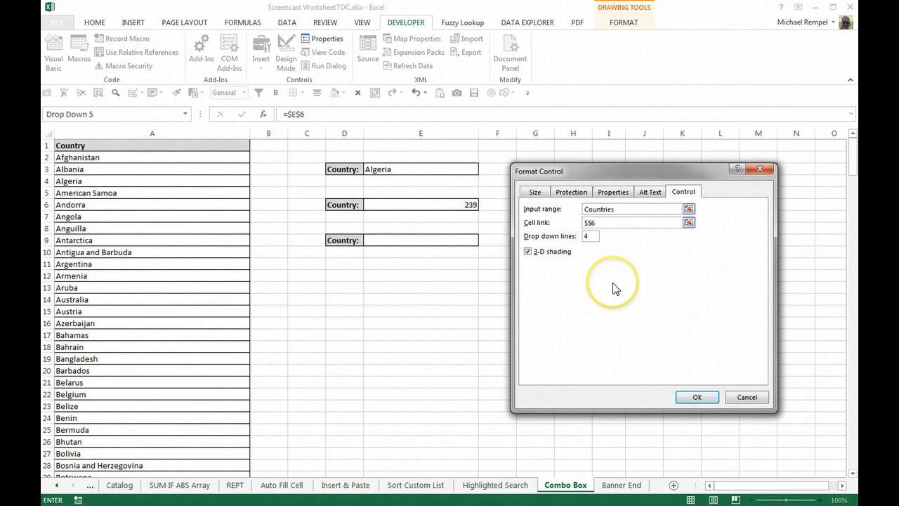
left_click(697, 396)
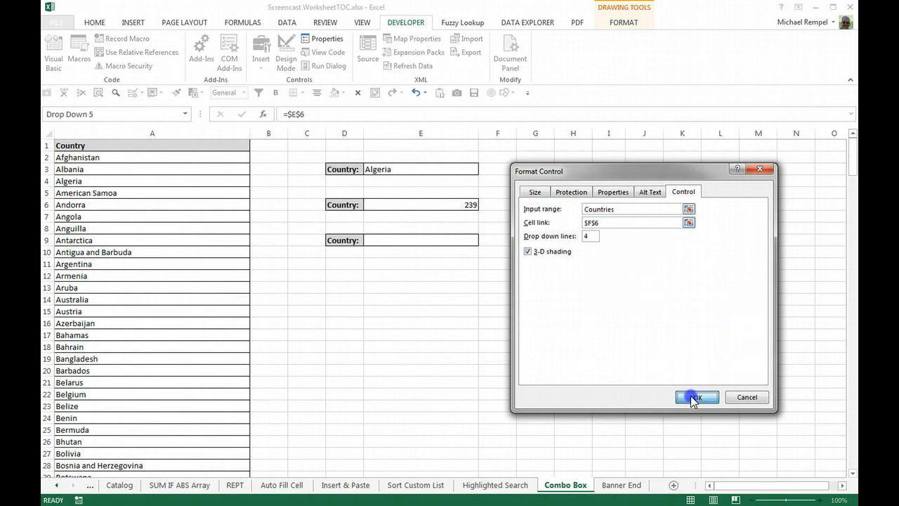
Clear cell E6 and enter the formula =INDEX(Countries,F6) in it.
left_click(430, 207)
key("Delete")
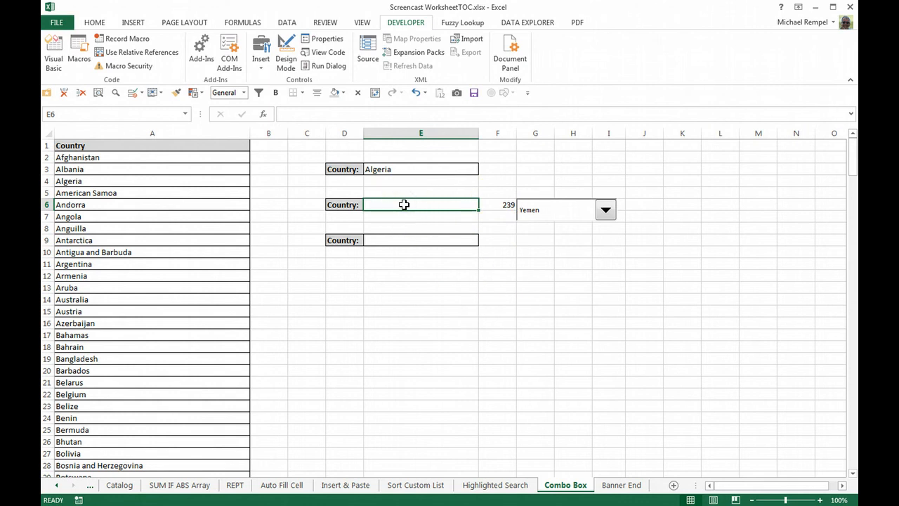
type("=ind")
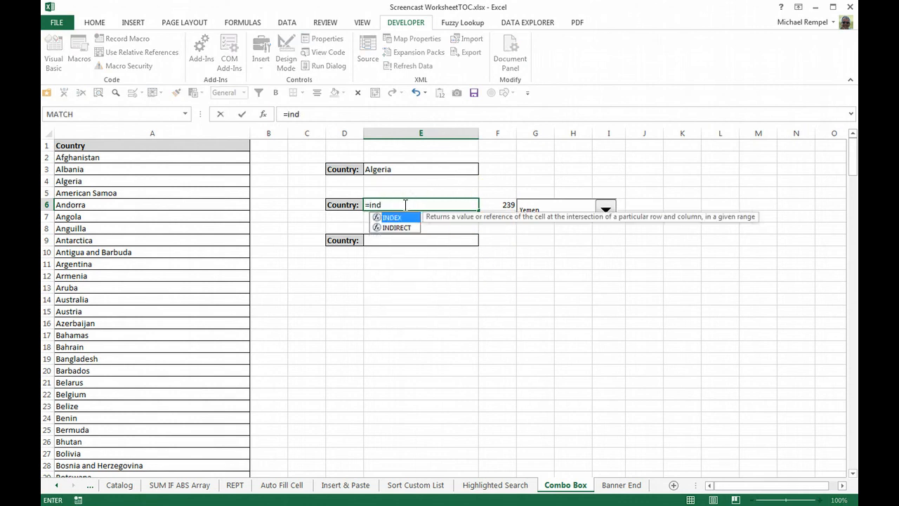
key("Tab")
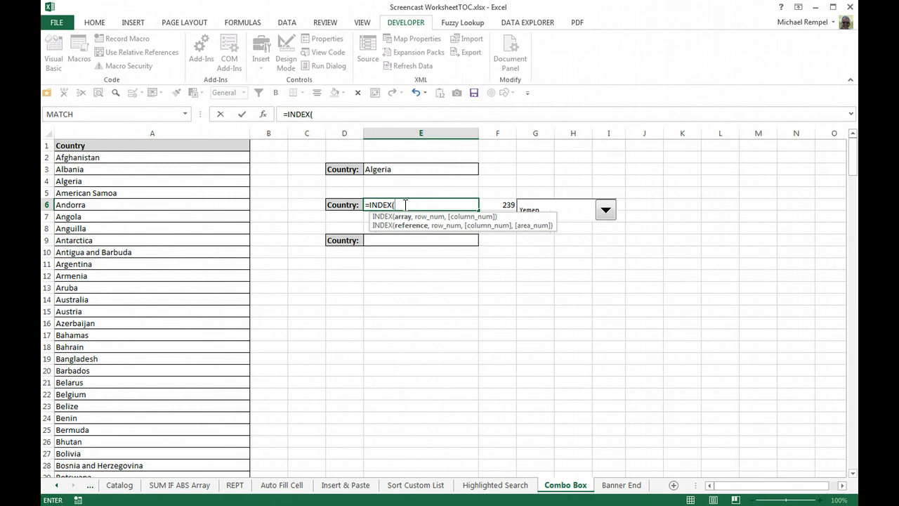
type("count")
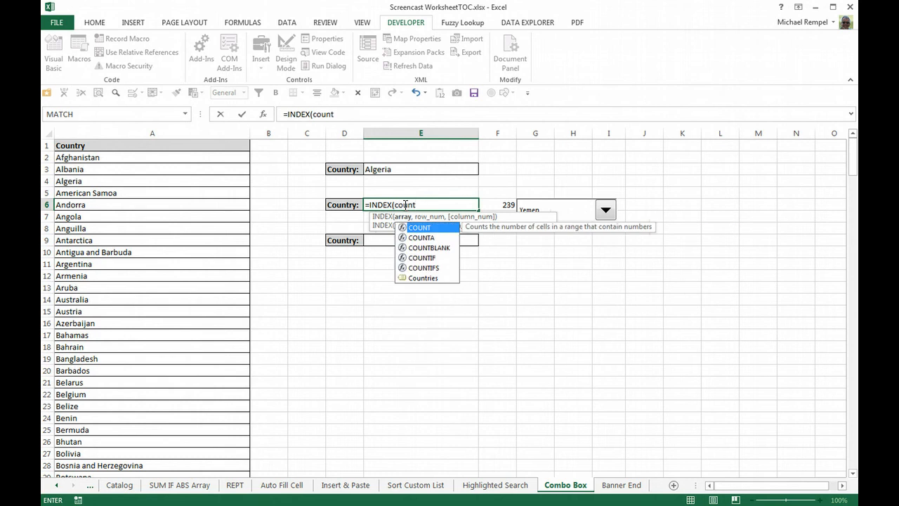
double_click(425, 277)
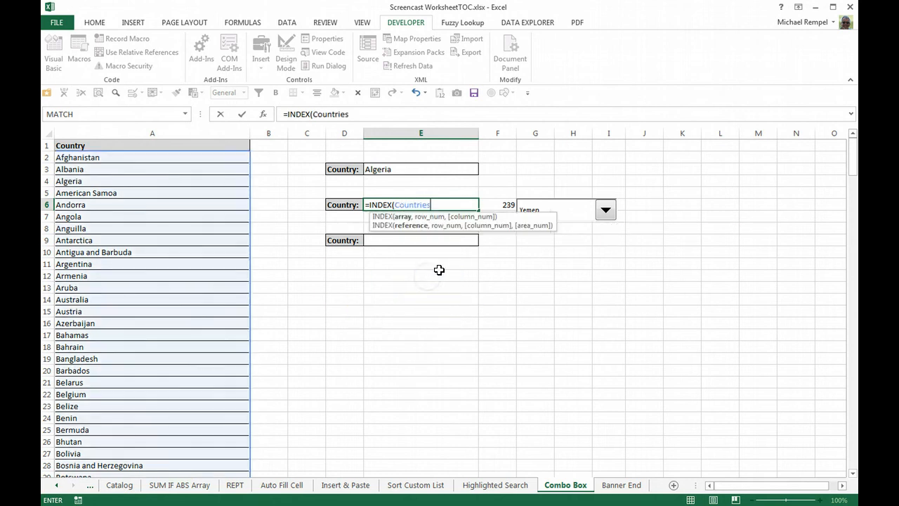
type(",")
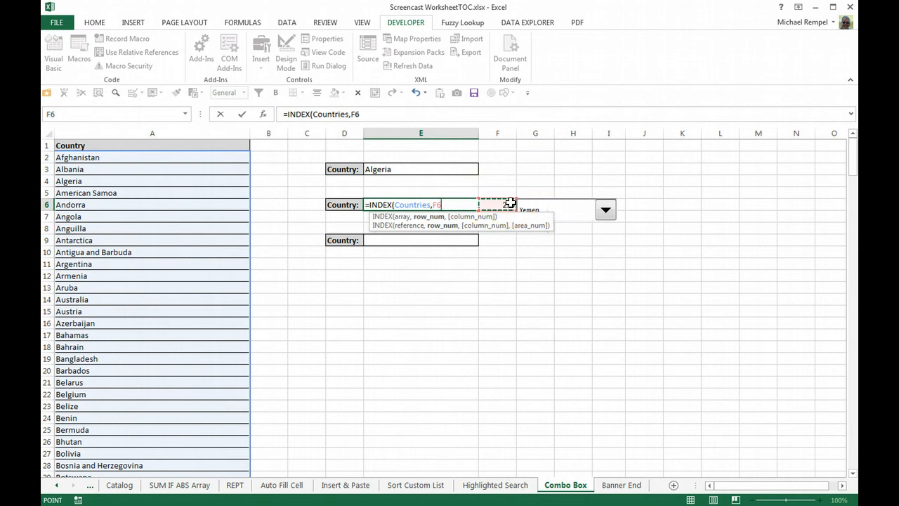
type(")")
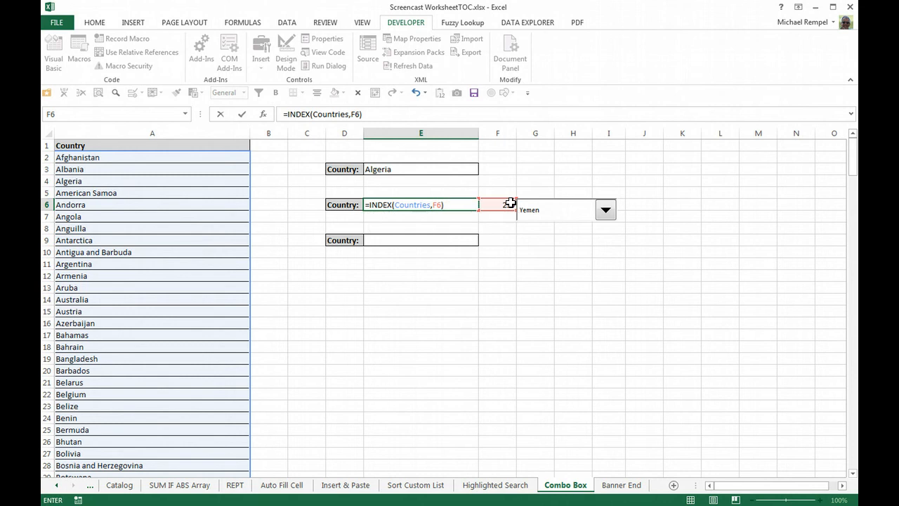
key("Return")
Choose Western Sahara in the combo box and check the country returned in cell E6.
left_click(605, 209)
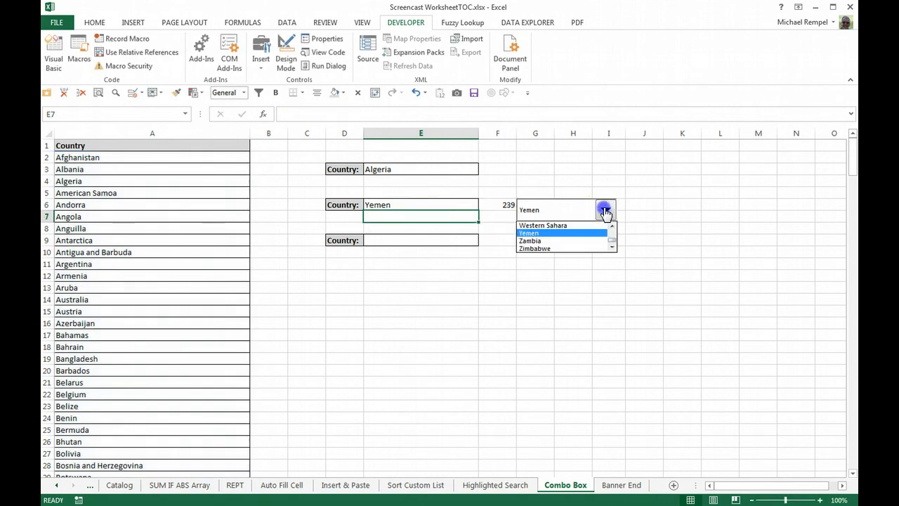
left_click(565, 225)
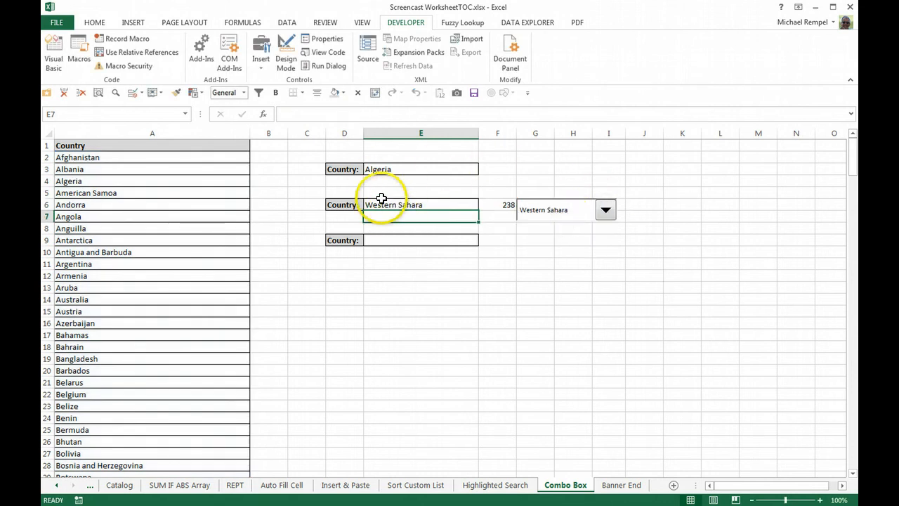
left_click(392, 204)
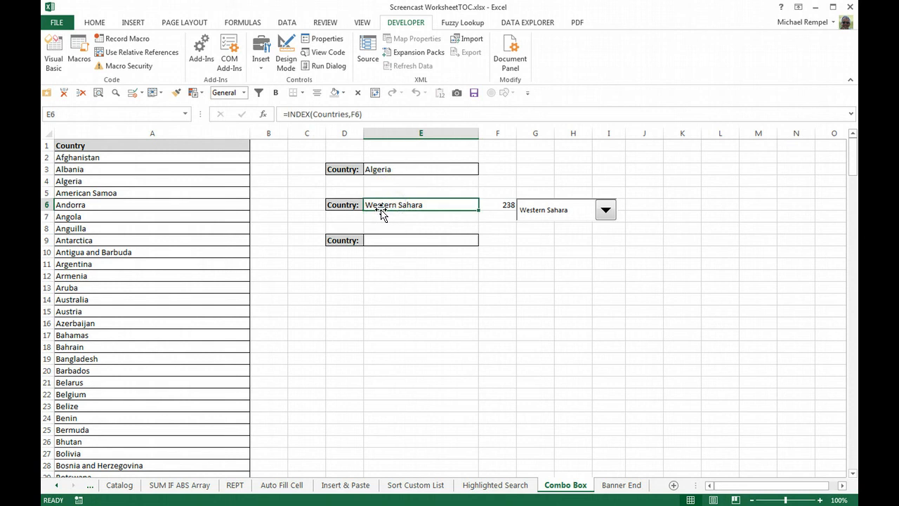
left_click(396, 207)
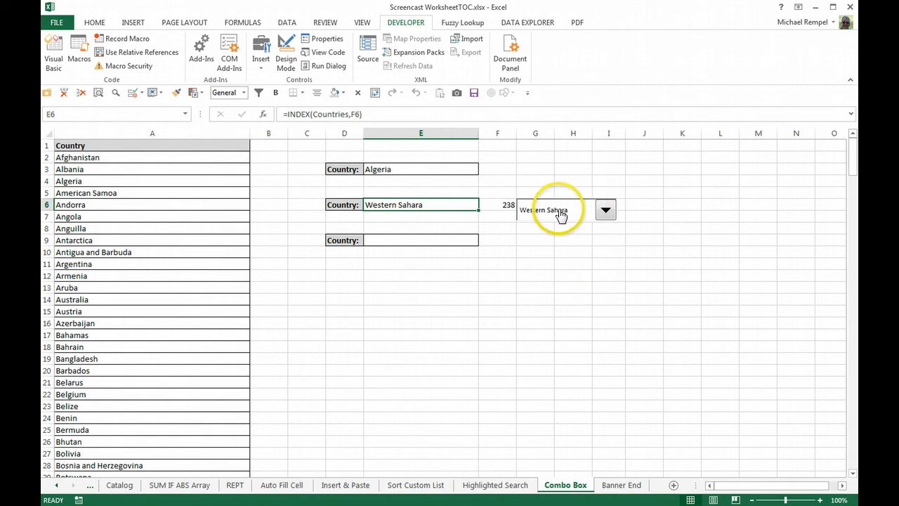
Examine whether the combo box's text area accepts direct entry, and close its list without choosing a country.
left_click(605, 209)
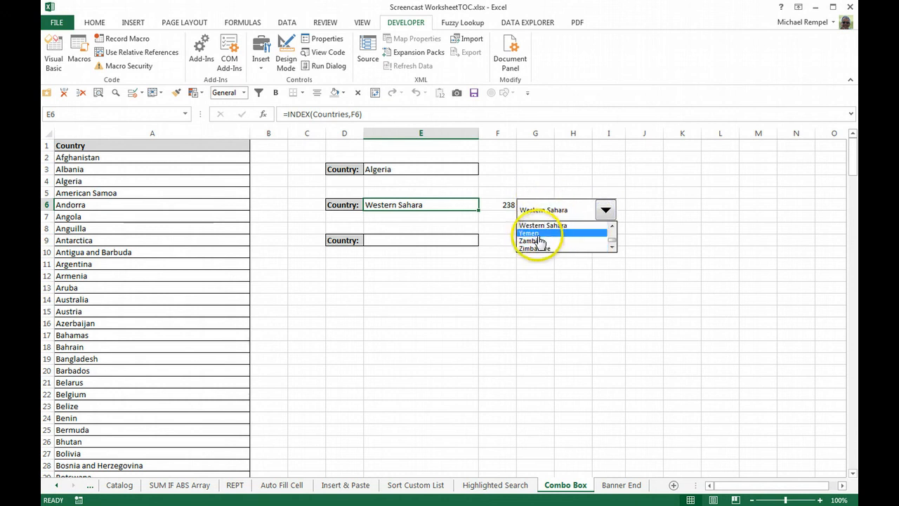
left_click(555, 212)
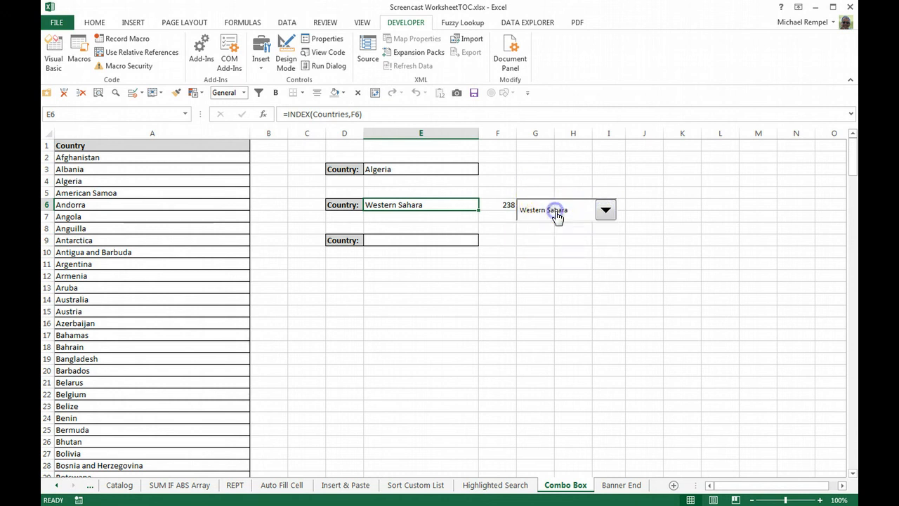
left_click(554, 213)
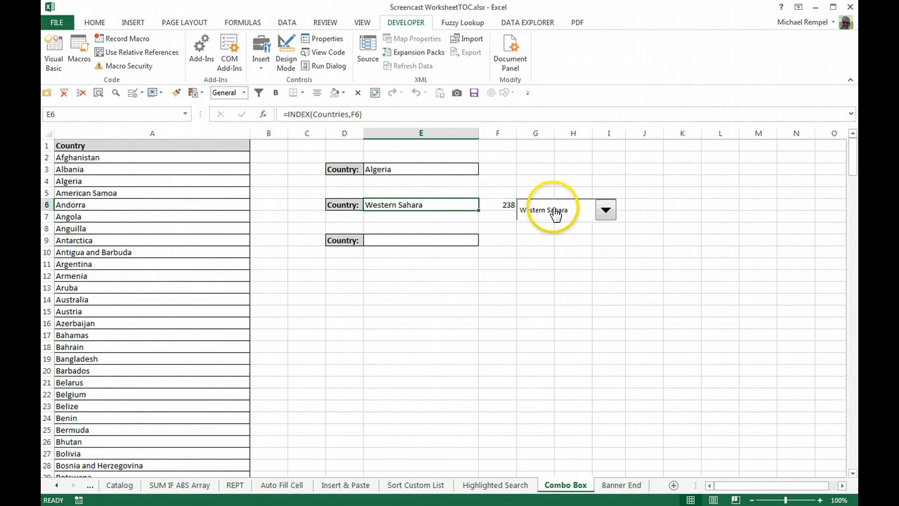
left_click(585, 288)
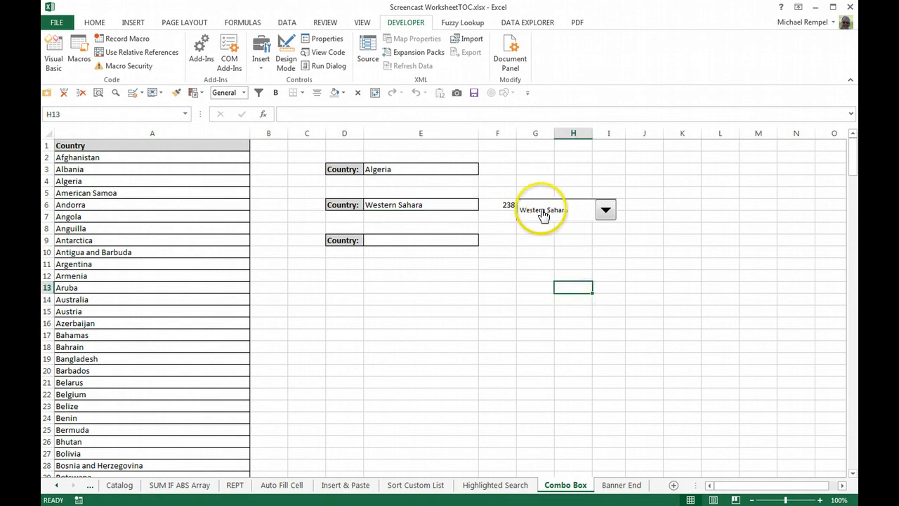
left_click(543, 212)
left_click(545, 213)
left_click(544, 213)
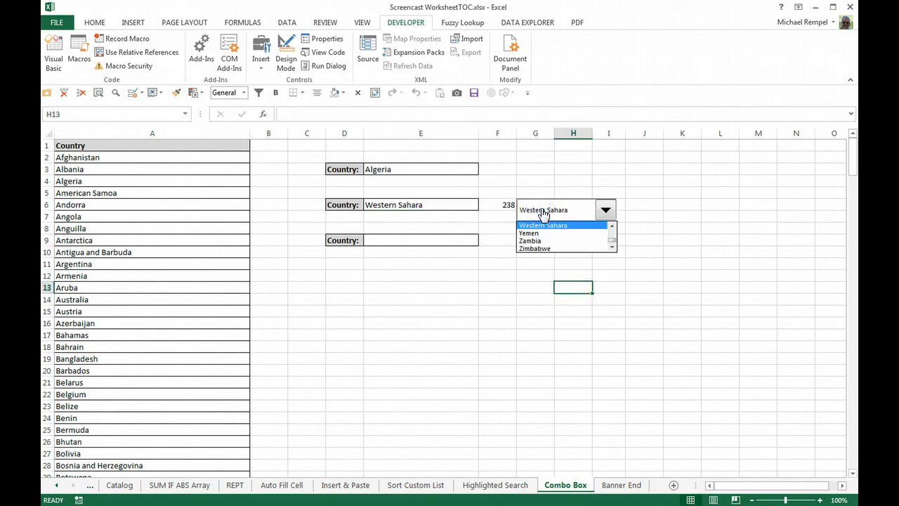
left_click(605, 213)
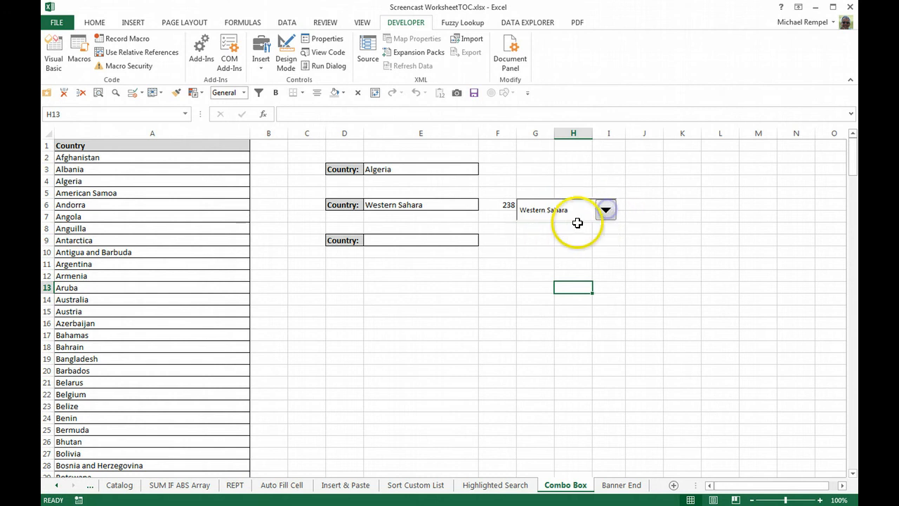
Choose Albania in the combo box and check the country returned in cell E6.
left_click(604, 214)
left_click_drag(613, 243, 618, 228)
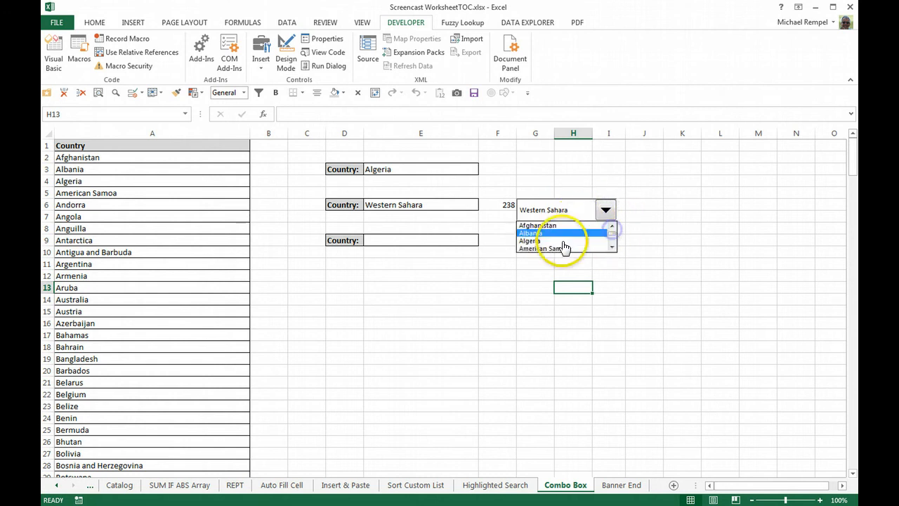
left_click(545, 232)
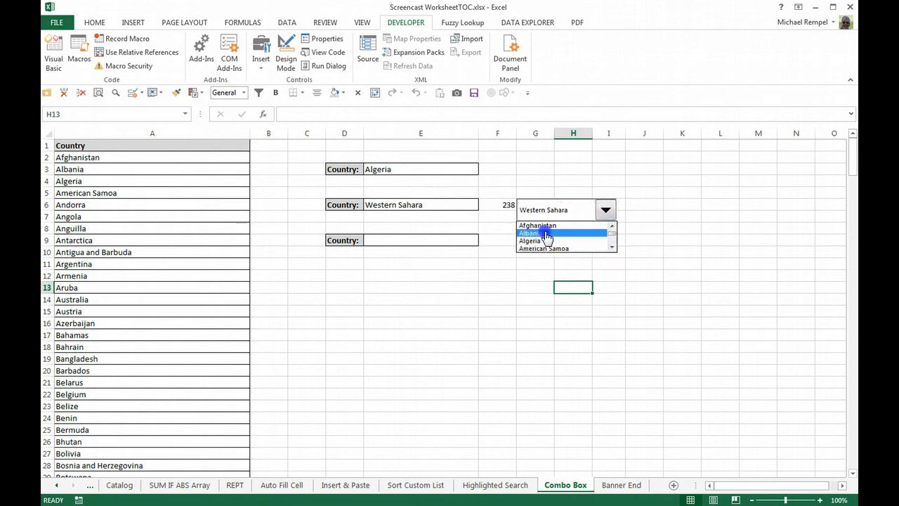
left_click(381, 205)
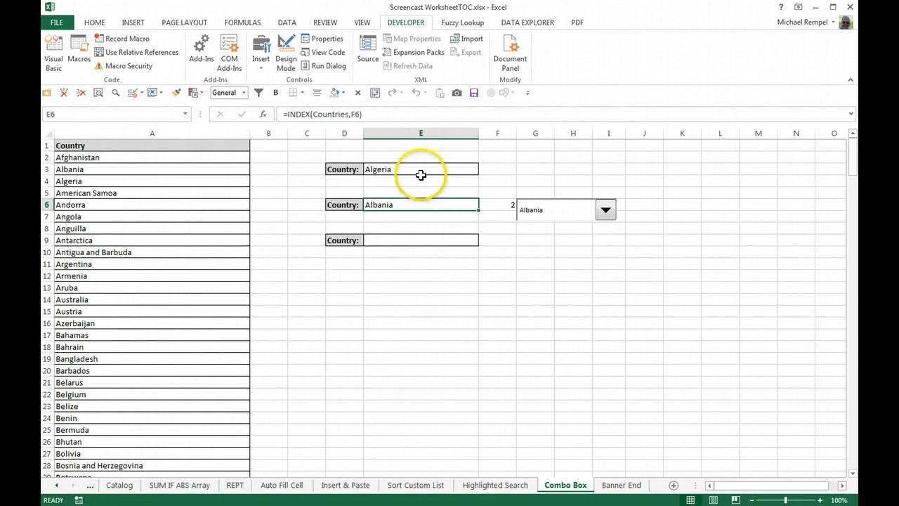
Review the country choices in cell E3's data validation drop-down, keeping the existing selection.
left_click(420, 170)
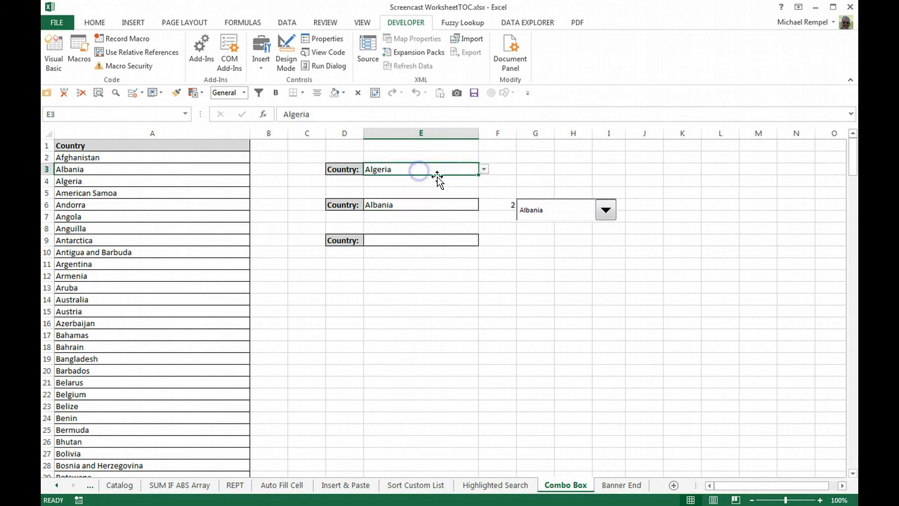
left_click(484, 171)
left_click(482, 174)
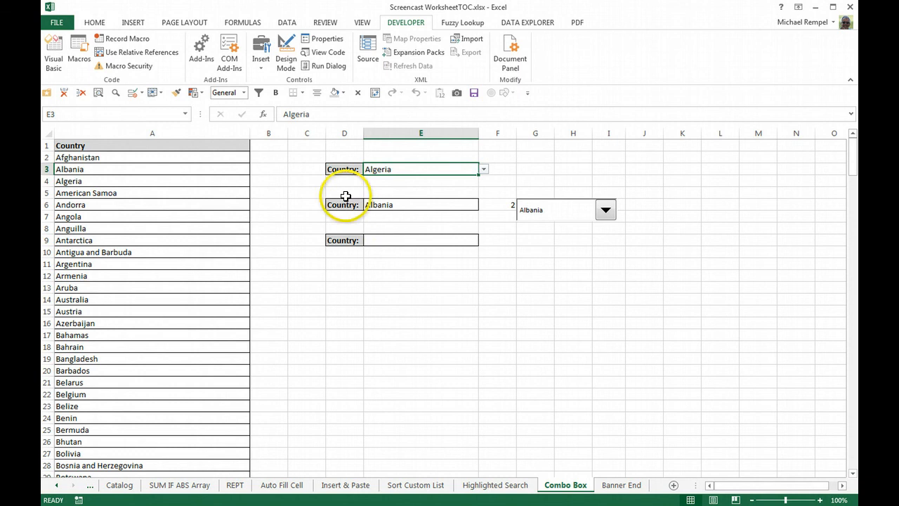
Insert an ActiveX combo box beside the third Country entry, covering about cells G9 to I10.
left_click(542, 241)
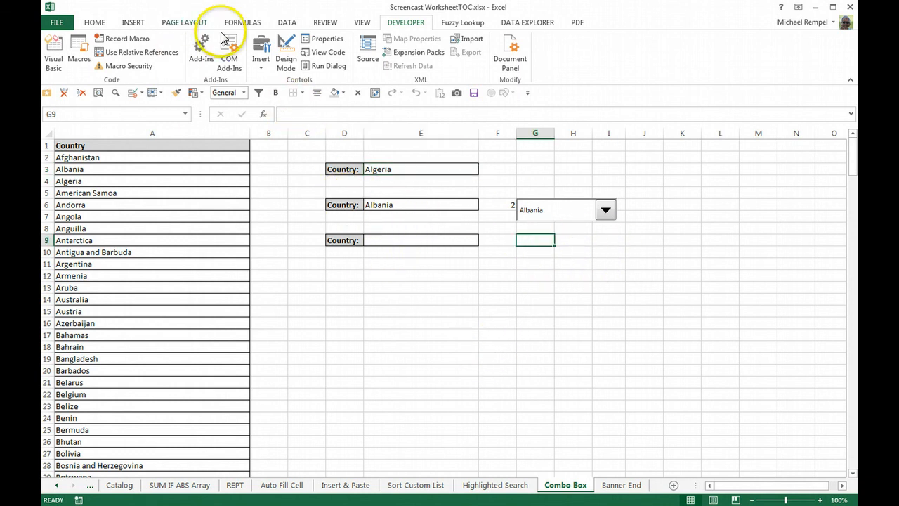
left_click(258, 69)
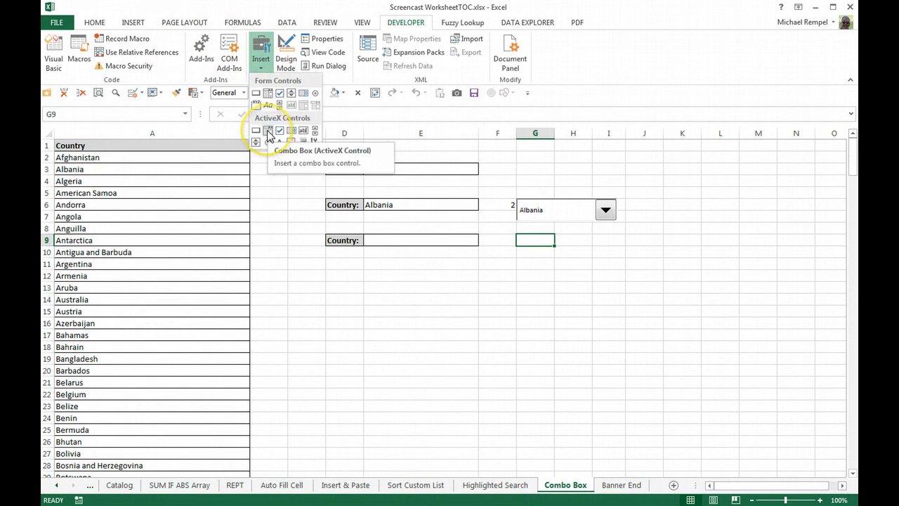
left_click(268, 134)
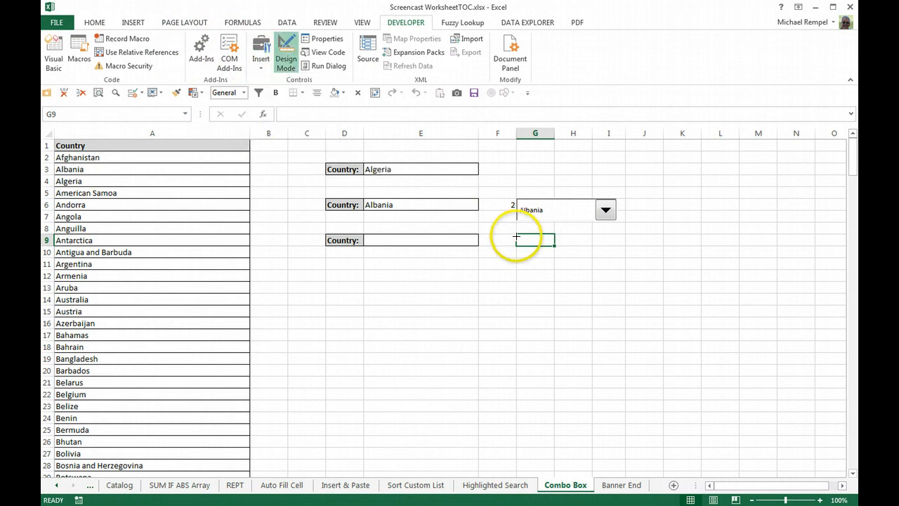
left_click_drag(514, 234, 514, 233)
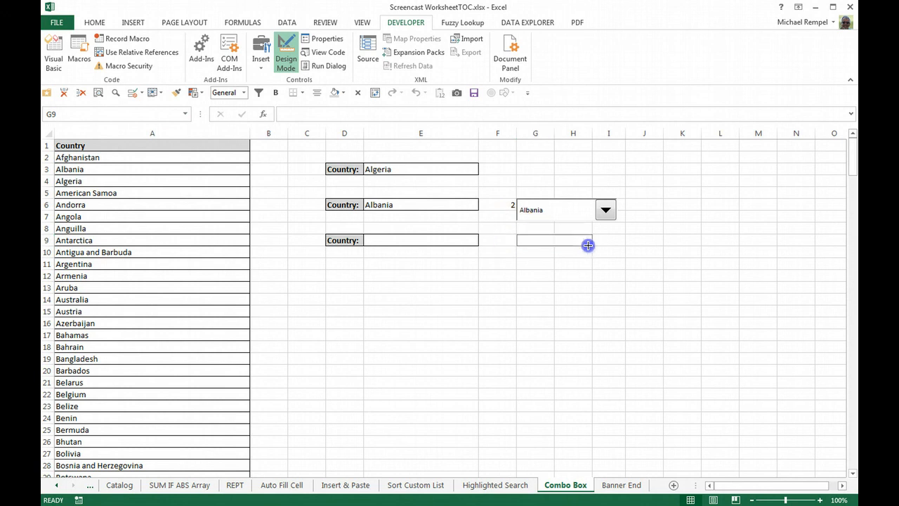
left_click_drag(625, 259, 625, 258)
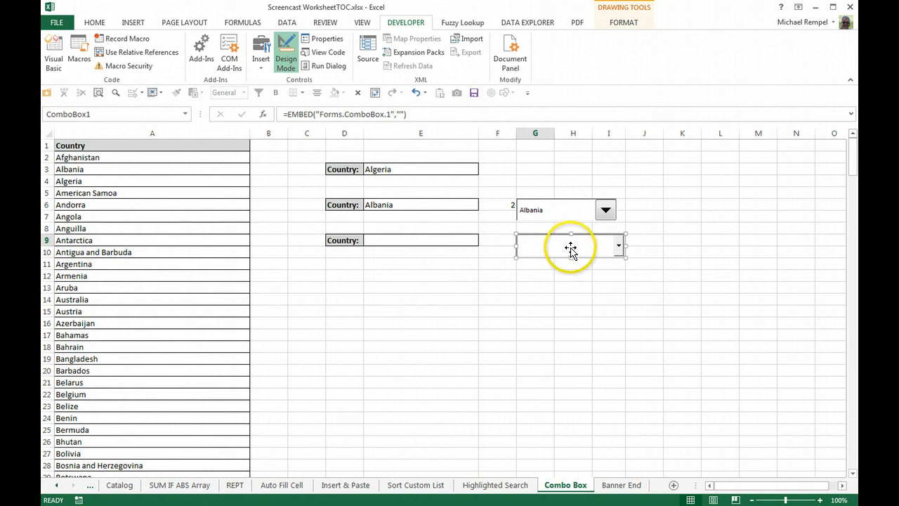
Set the new ActiveX combo box's font to Cambria, Bold, size 18 in its properties.
left_click(325, 40)
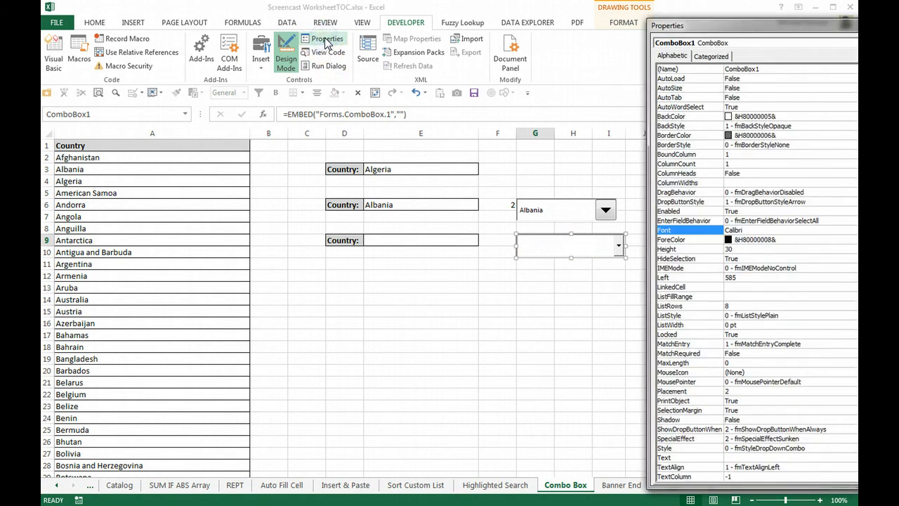
left_click_drag(729, 24, 168, 10)
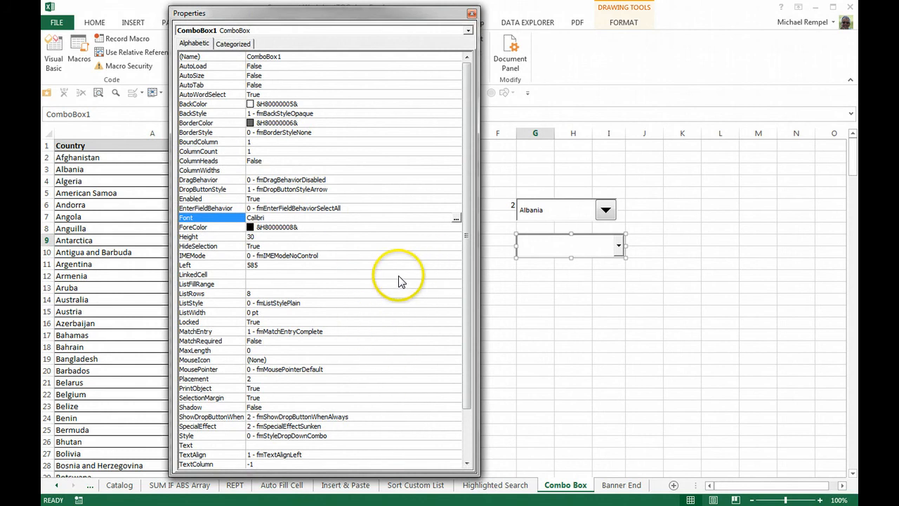
left_click(456, 217)
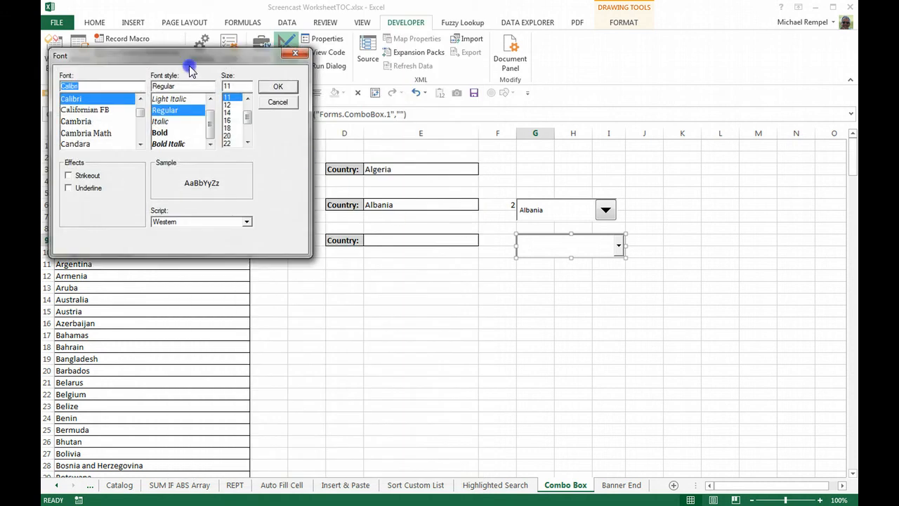
left_click_drag(175, 57, 378, 175)
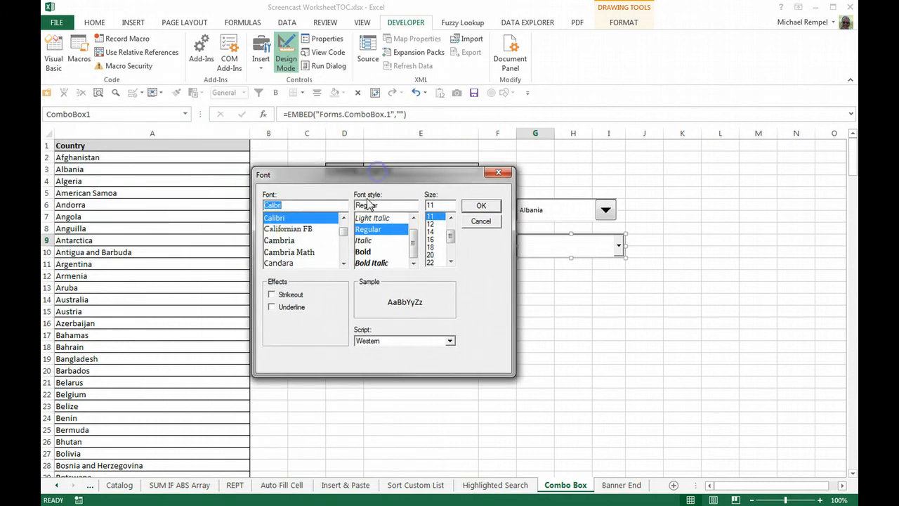
left_click(288, 241)
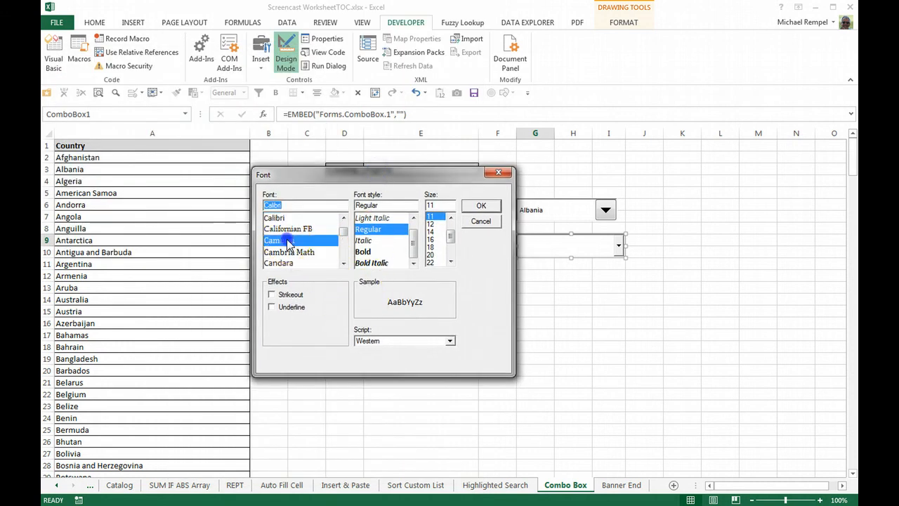
left_click(372, 242)
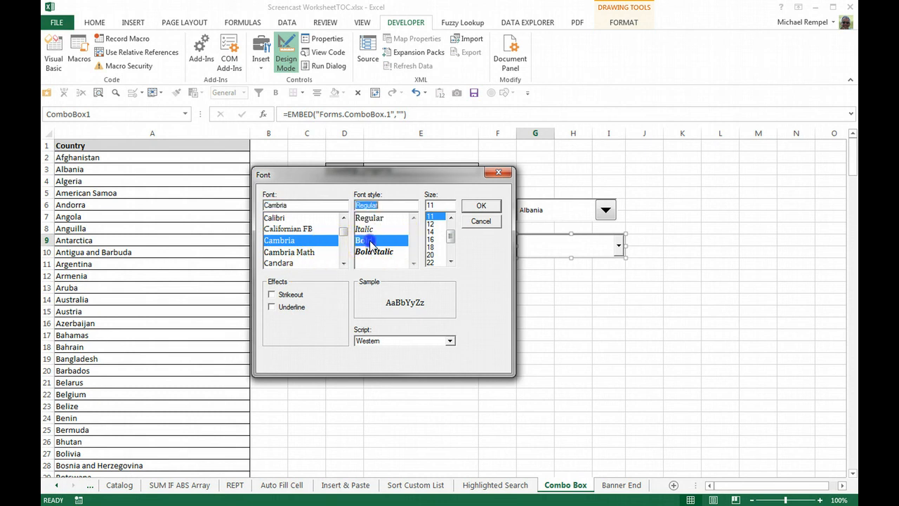
left_click(431, 248)
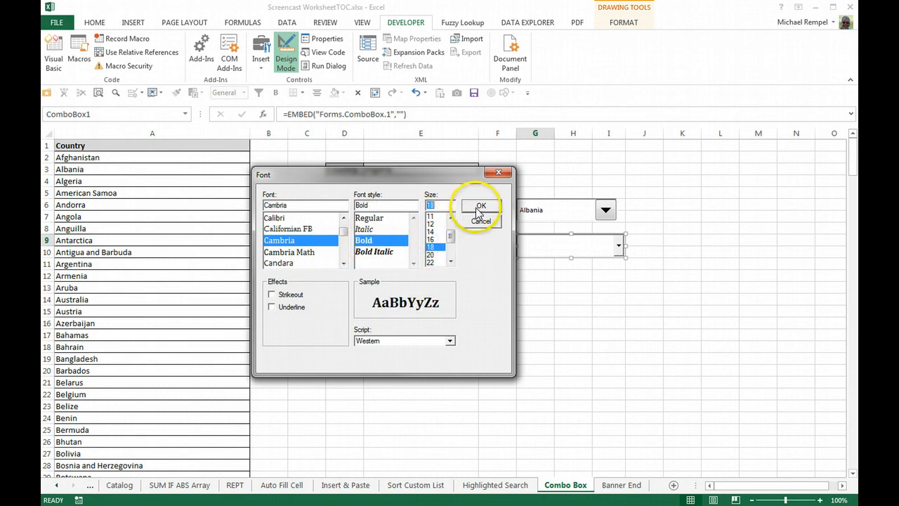
left_click(478, 210)
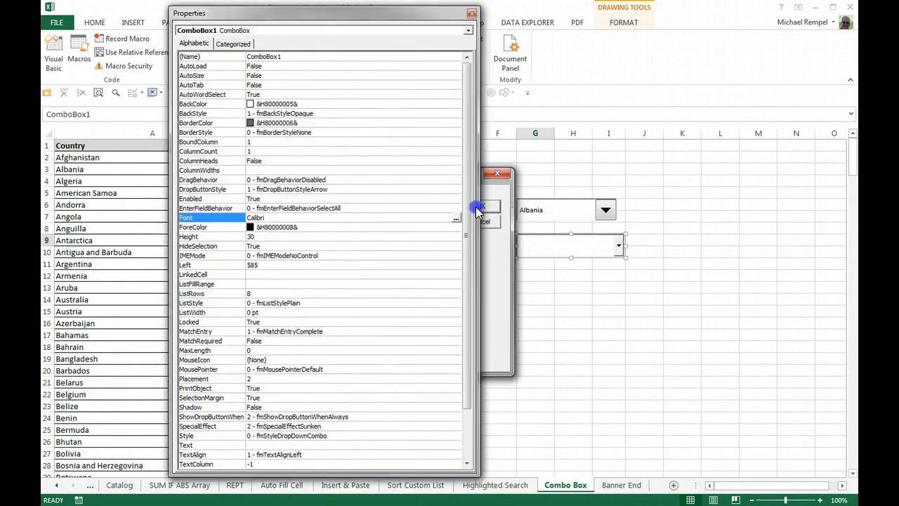
Set the ActiveX combo box's LinkedCell to E9 and its ListFillRange to Countries, and close its properties.
left_click(256, 274)
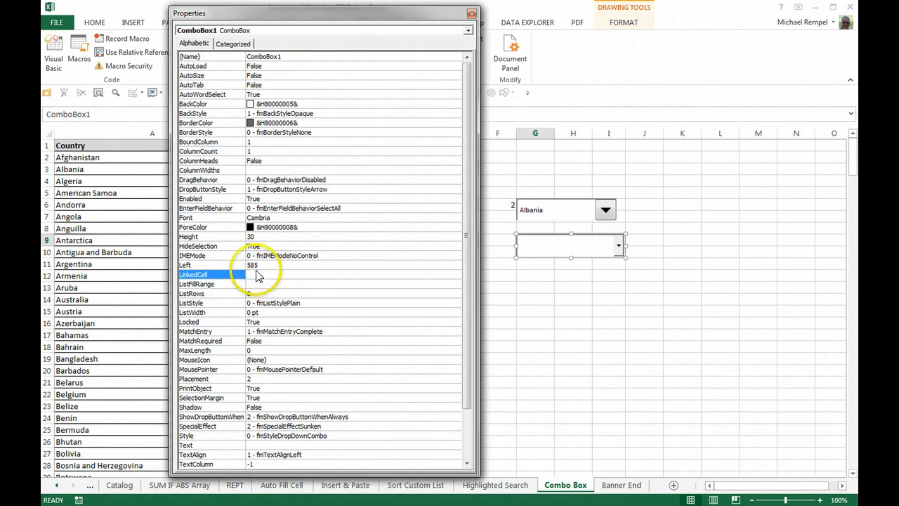
left_click_drag(301, 14, 614, 13)
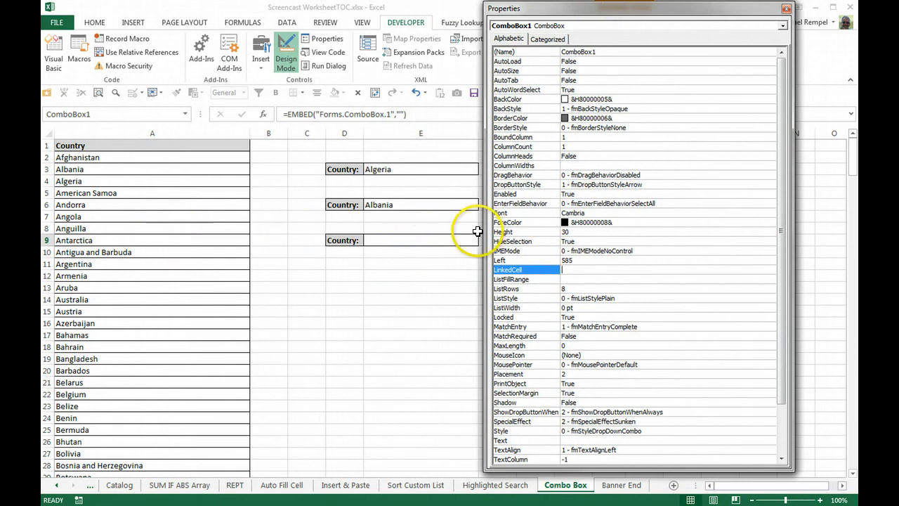
left_click(569, 279)
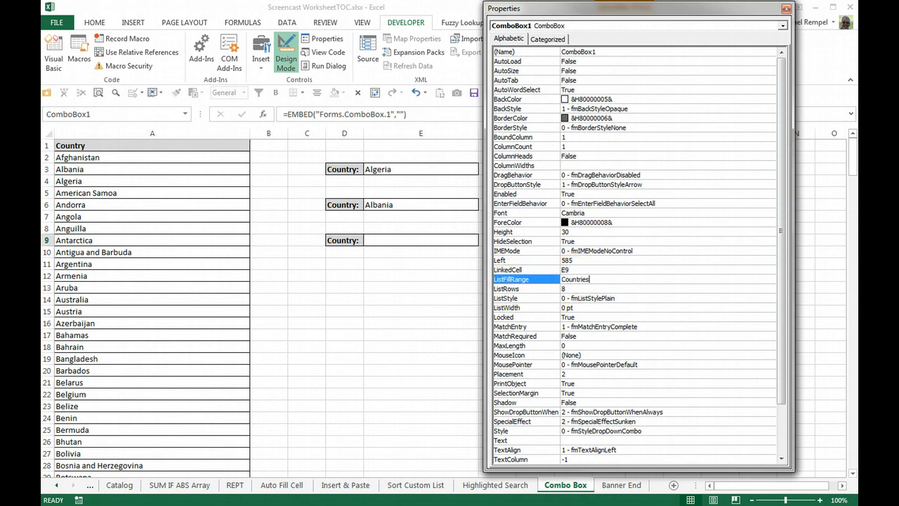
type("Countries")
key("Return")
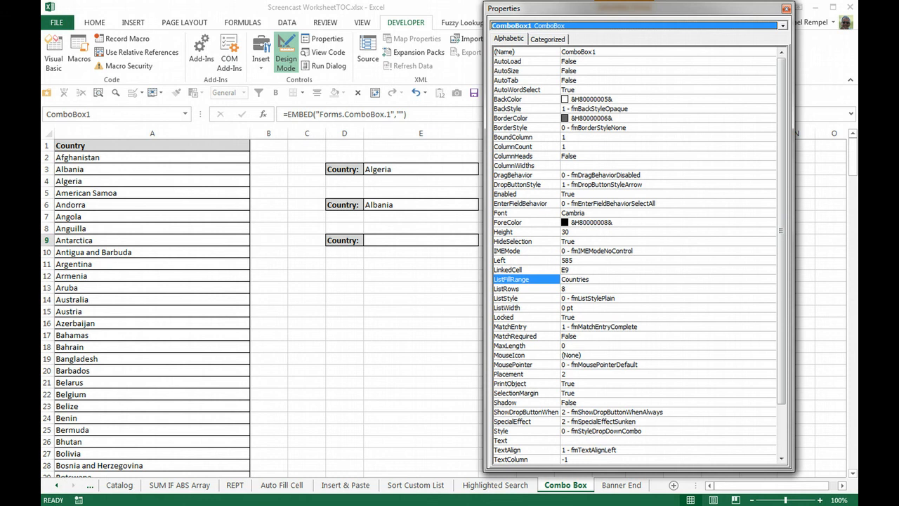
left_click(784, 8)
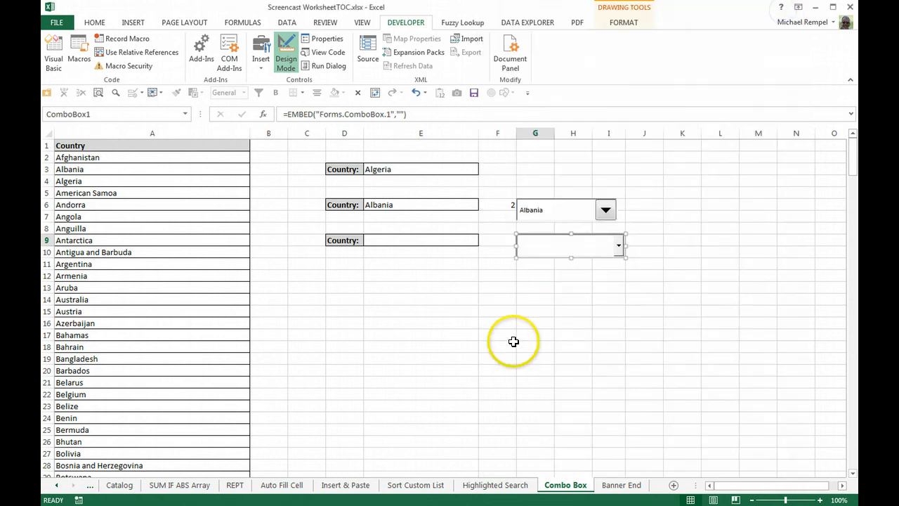
Exit Design Mode and choose Malawi from the ActiveX combo box's country list.
left_click(287, 66)
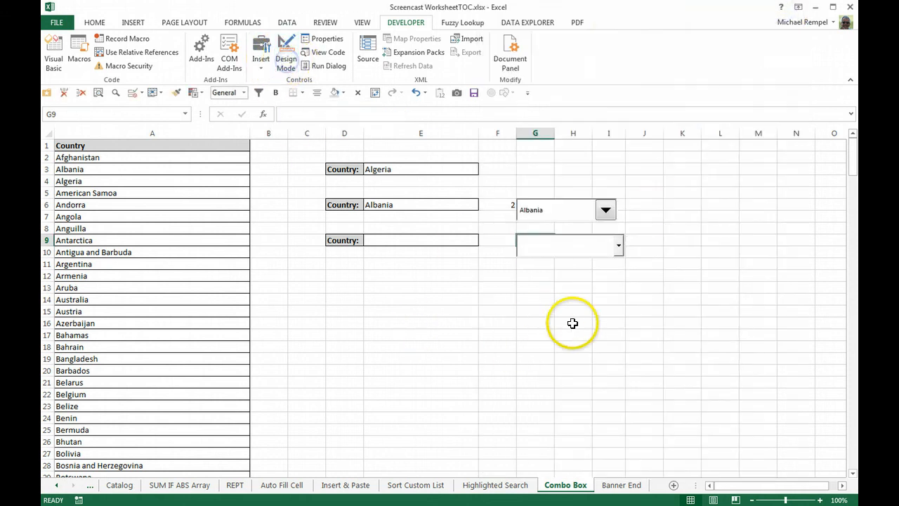
left_click(618, 245)
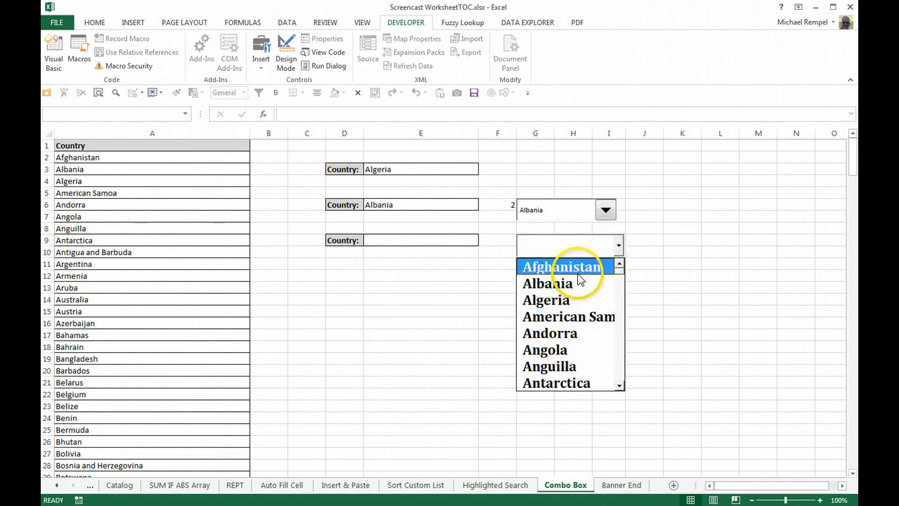
scroll(555, 316, "down", 5)
scroll(554, 316, "up", 5)
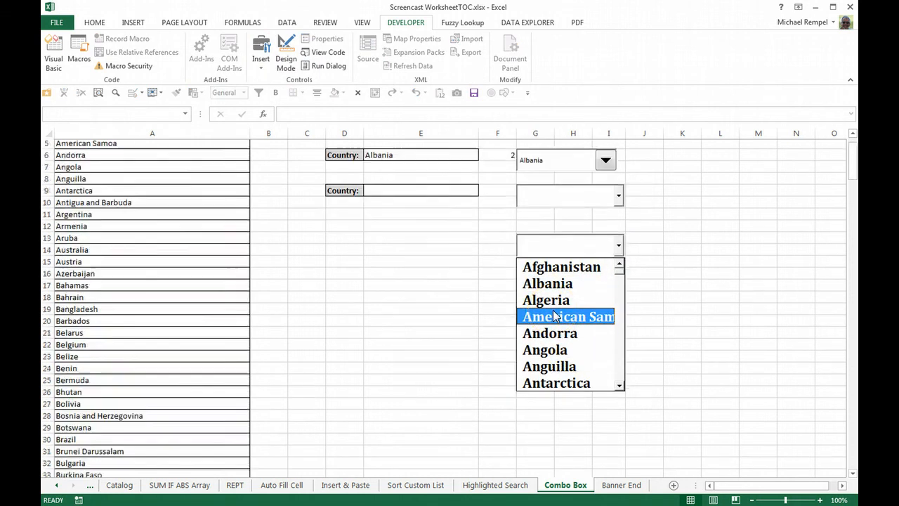
left_click(618, 274)
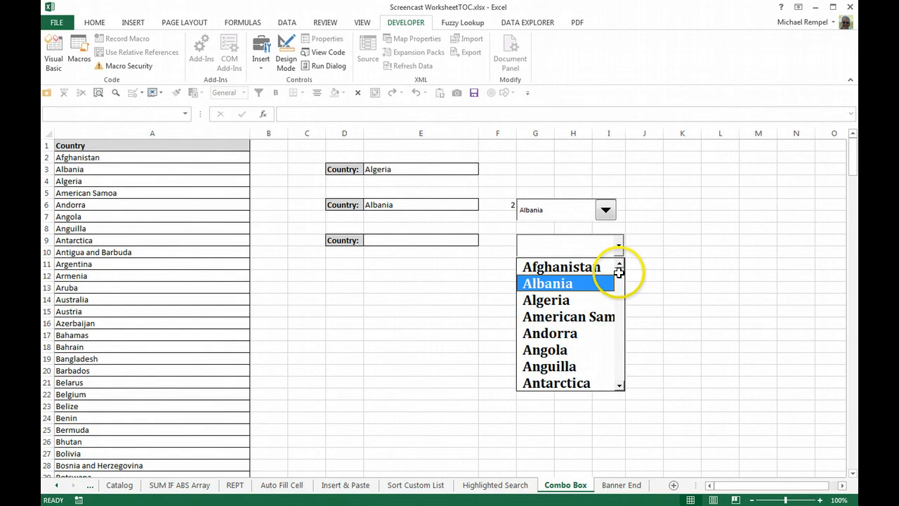
left_click(619, 367)
left_click_drag(619, 366, 619, 367)
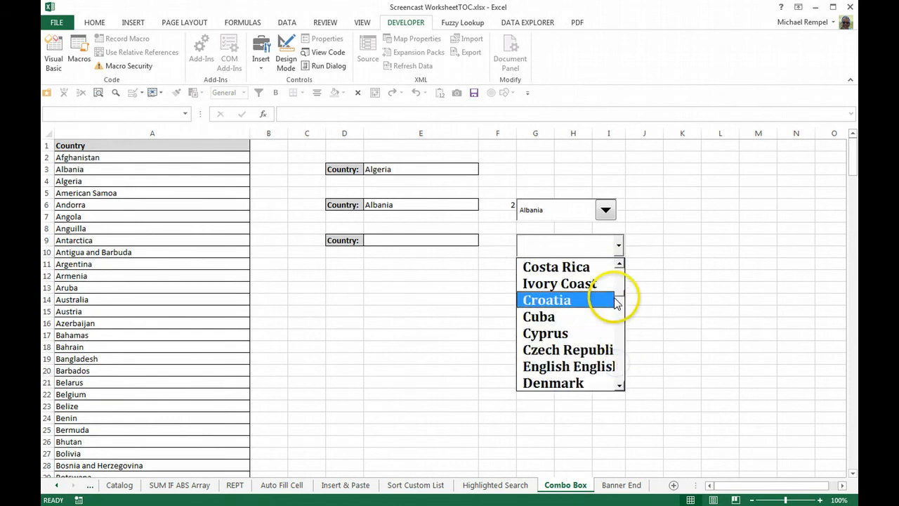
left_click_drag(619, 298, 620, 330)
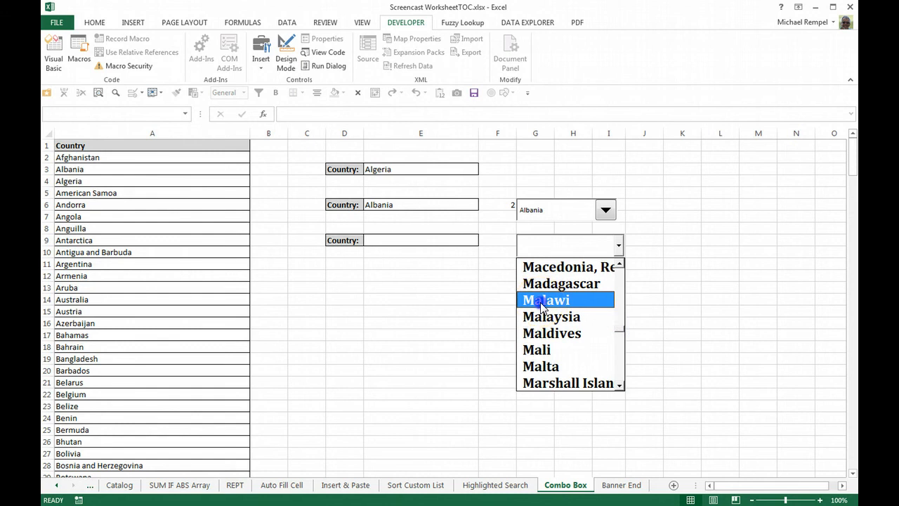
left_click(541, 300)
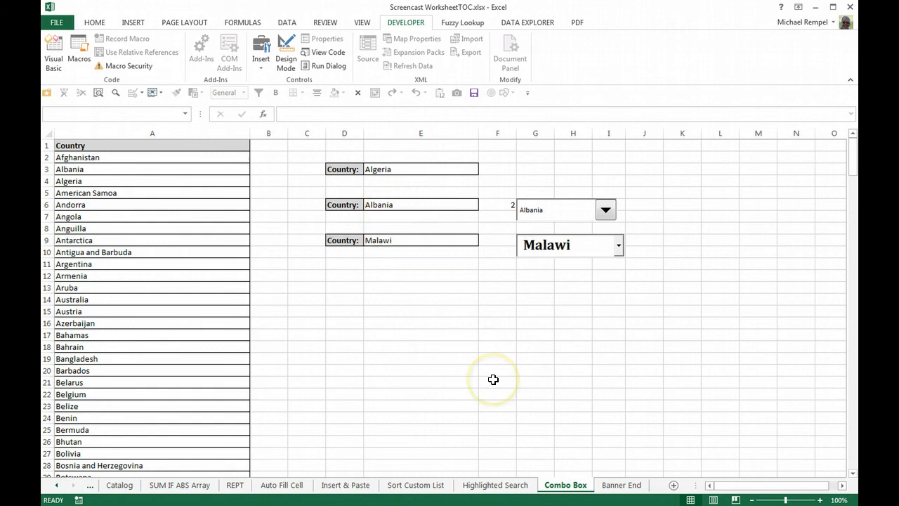
Replace the country in the ActiveX combo box by entering Algeria directly in its text area.
double_click(577, 244)
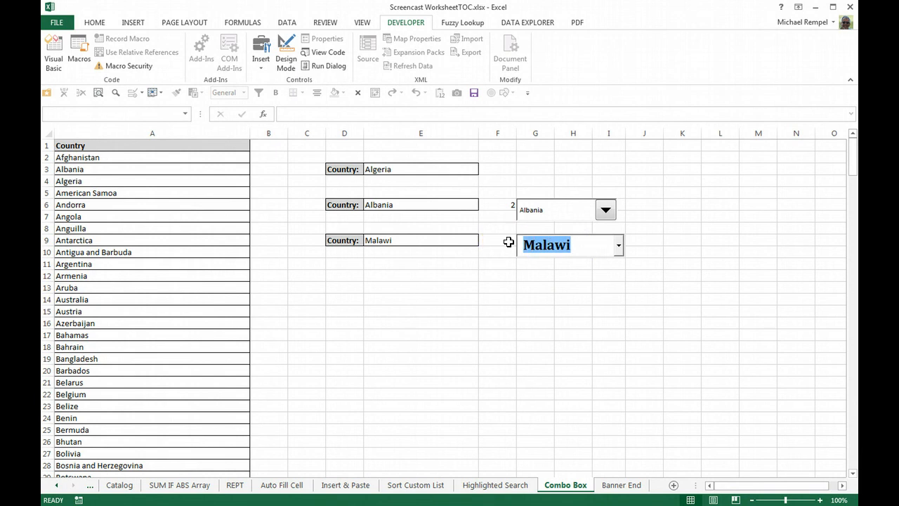
type("Algeria")
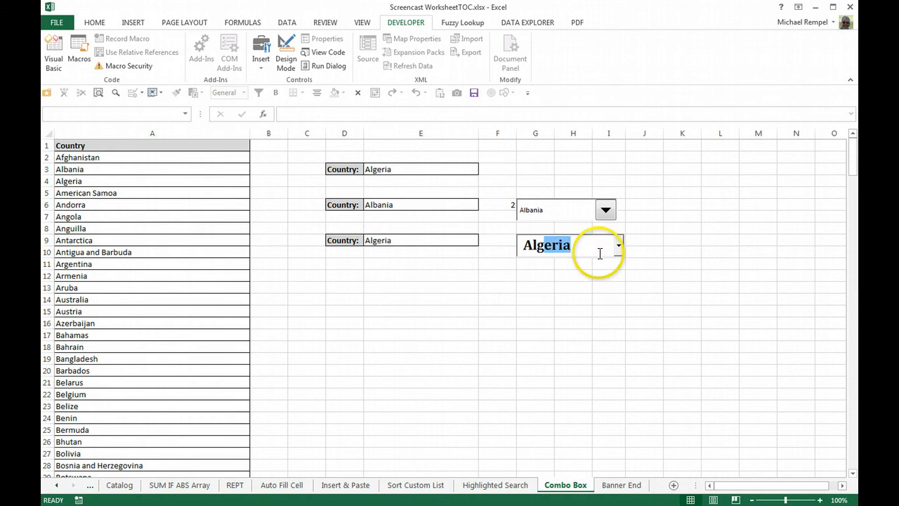
left_click(578, 298)
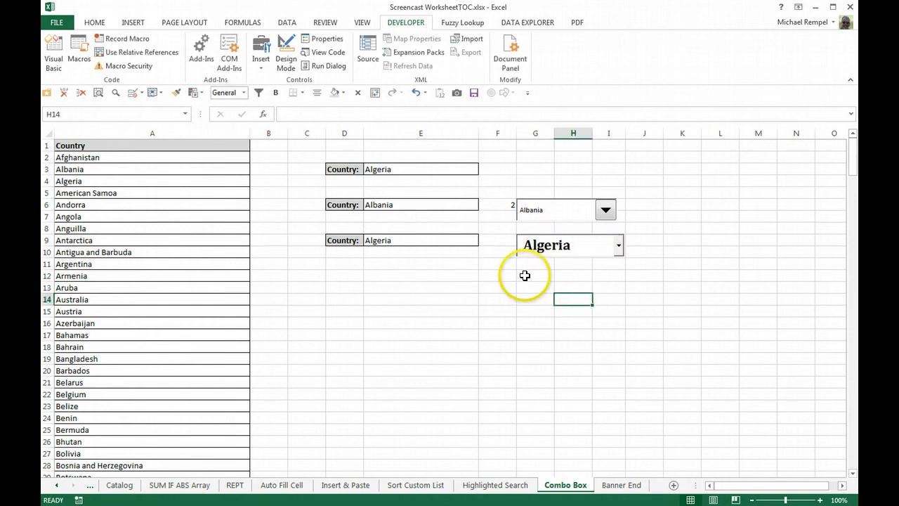
Enter United States directly in the ActiveX combo box using its automatic completion.
left_click(505, 241)
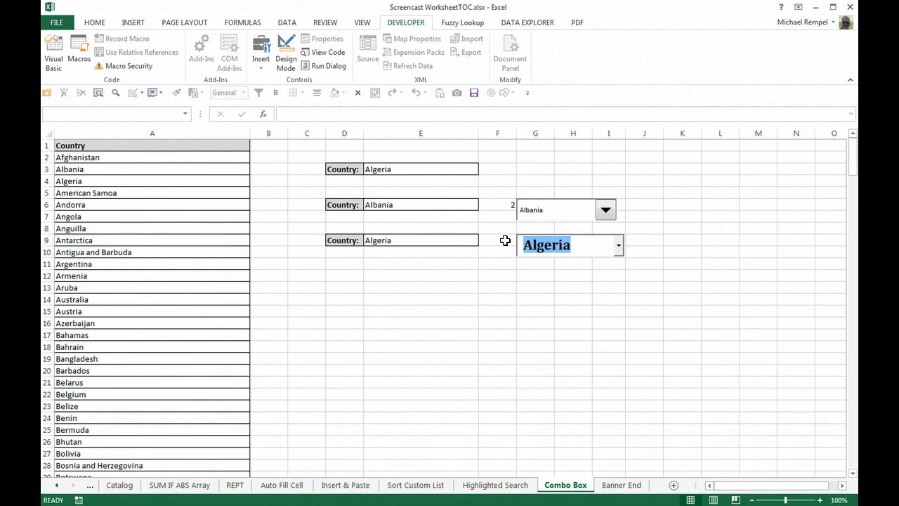
type("Un")
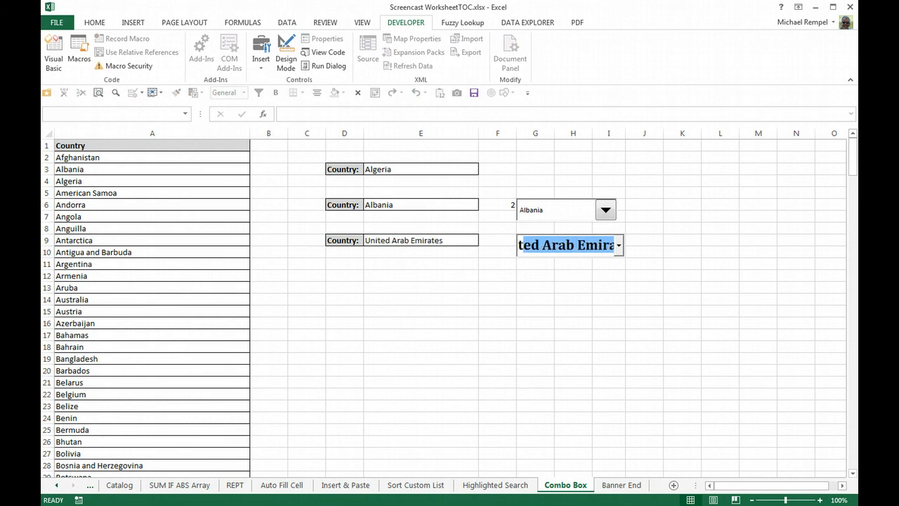
type("ited St")
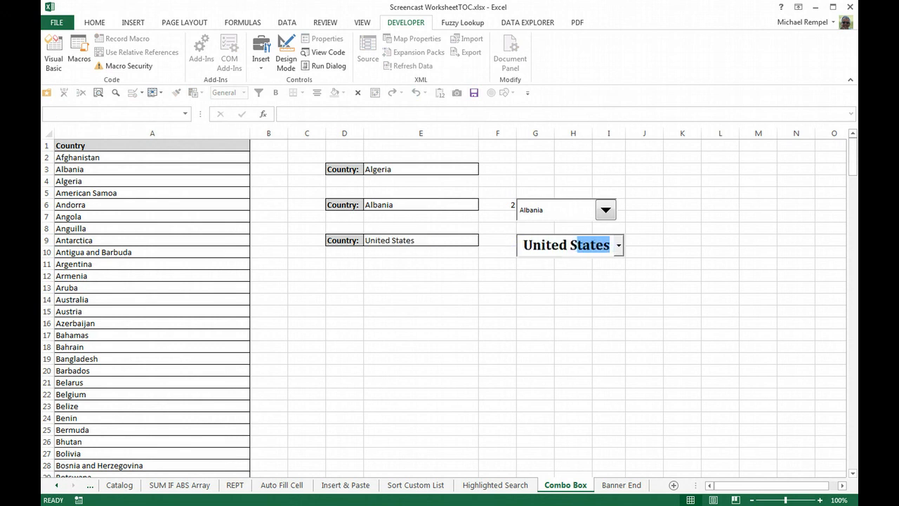
left_click(527, 306)
Compare the contents of cells E9, F6, E6 and E3 across the three drop-down methods, and open the Banner End sheet.
left_click(395, 240)
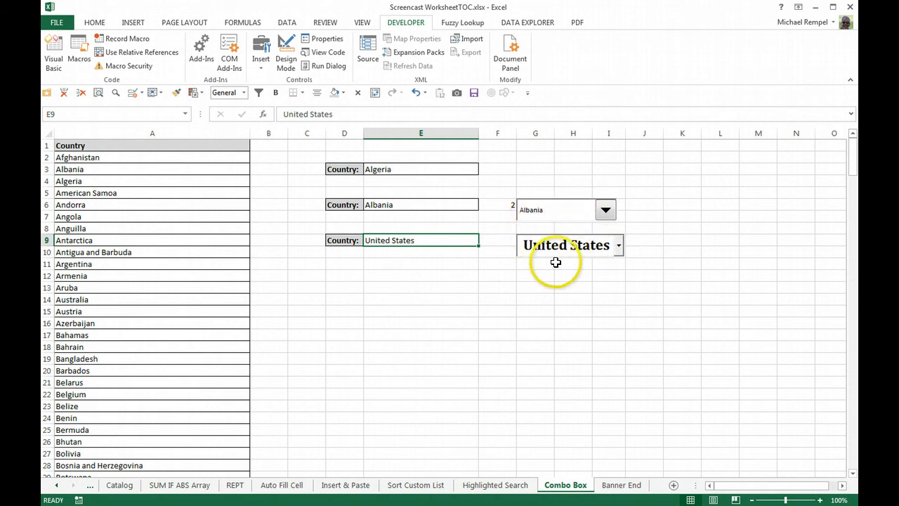
left_click(505, 207)
left_click(404, 203)
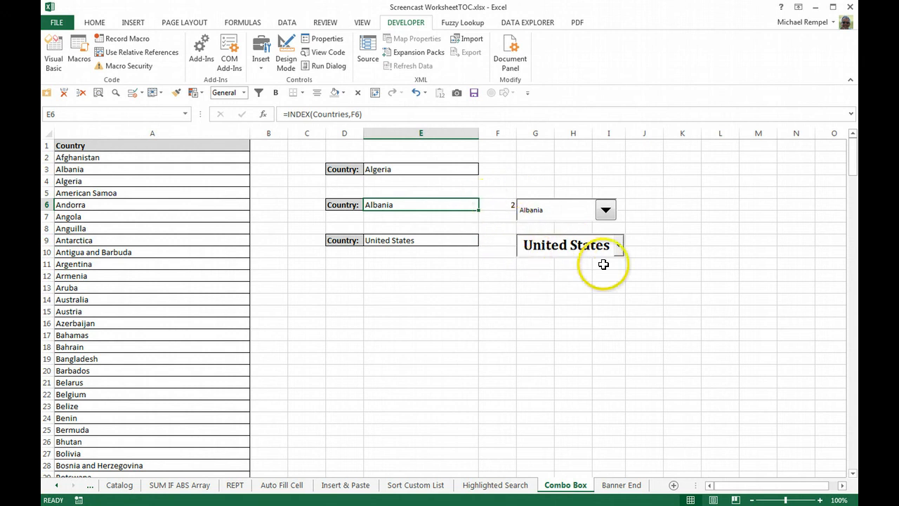
left_click(461, 169)
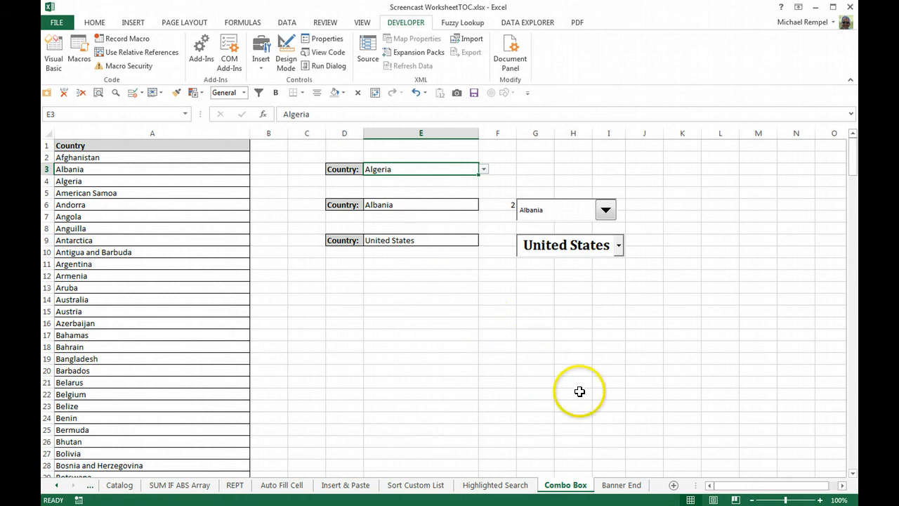
left_click(620, 485)
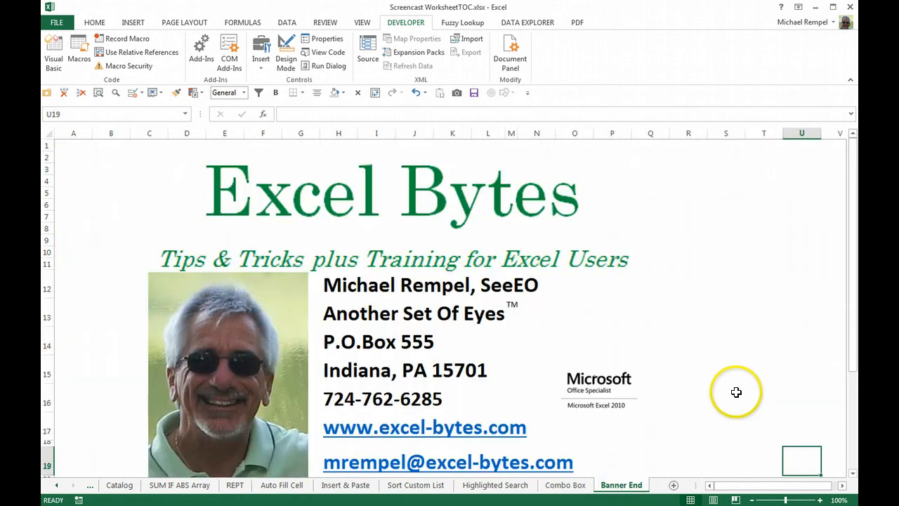